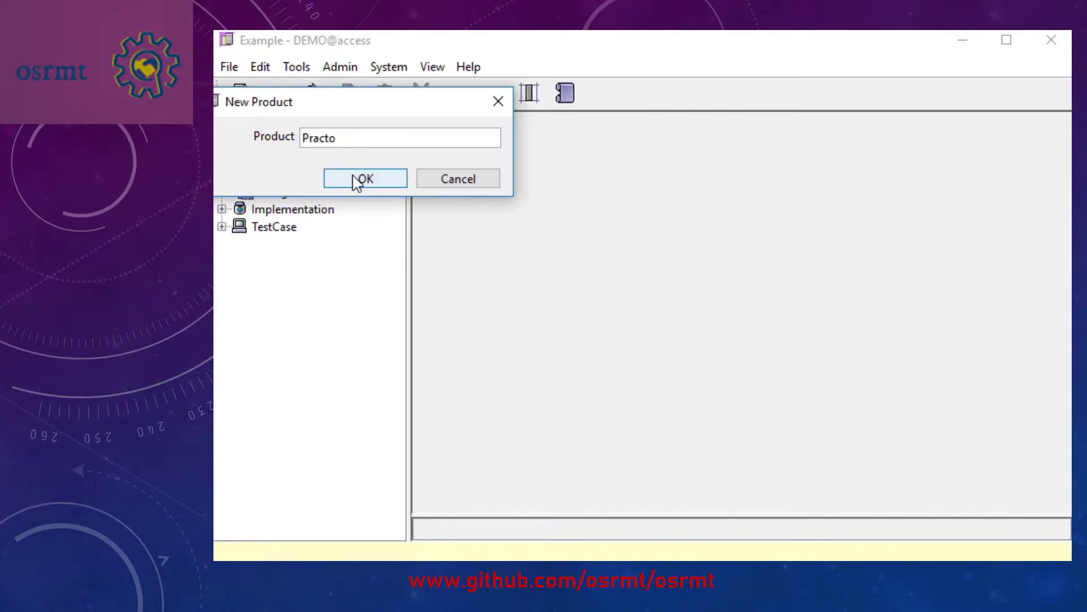
Create the new product Practo and open the PRACTO product.
left_click(355, 180)
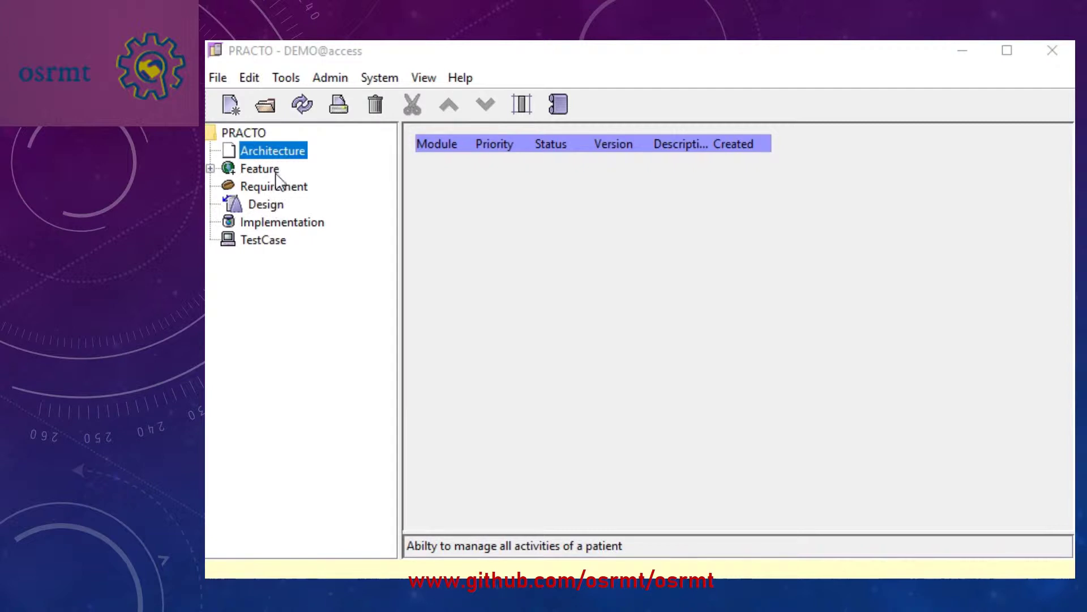
left_click(220, 79)
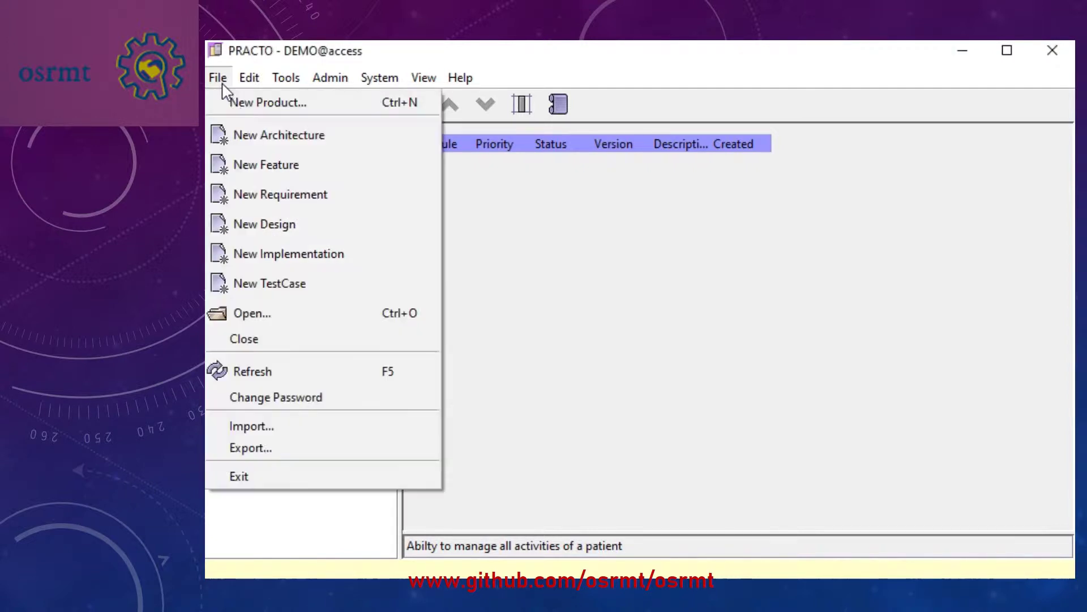
left_click(272, 313)
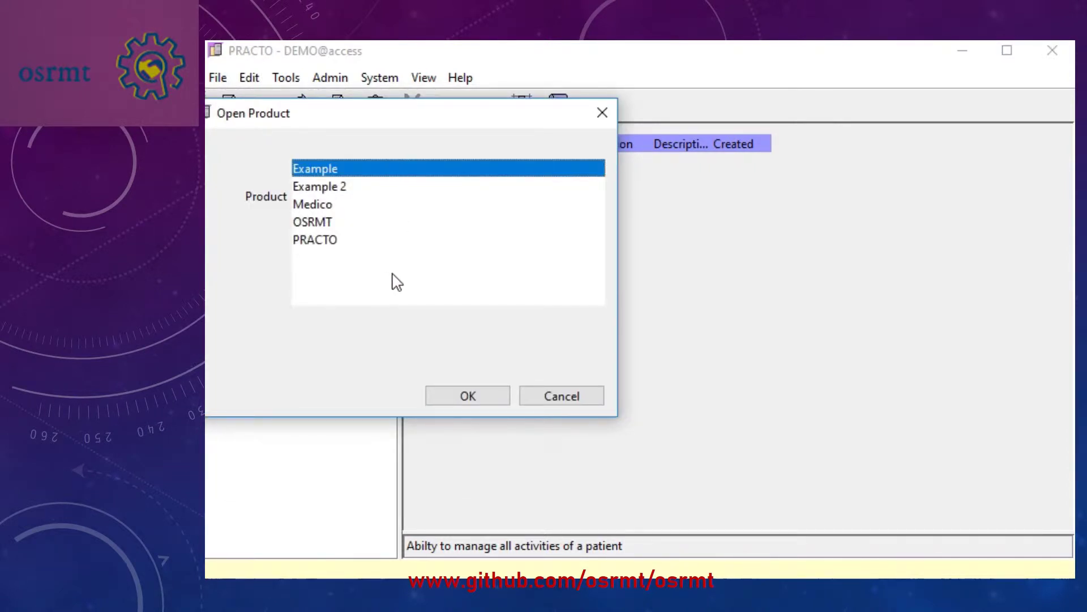
left_click(332, 243)
left_click(445, 393)
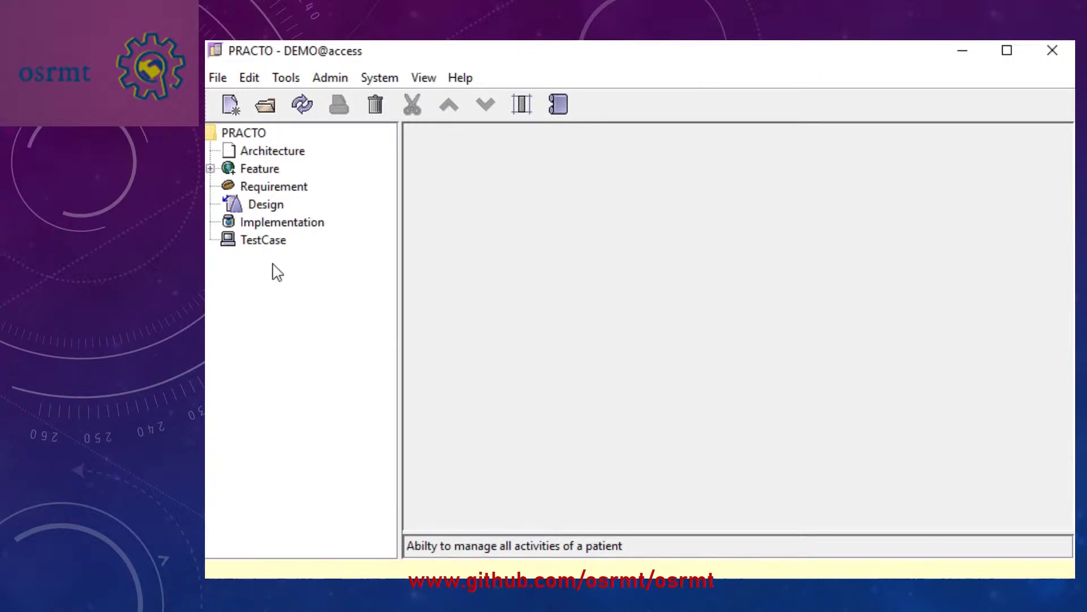
Open the Patient Management feature from the product's feature list.
left_click(267, 170)
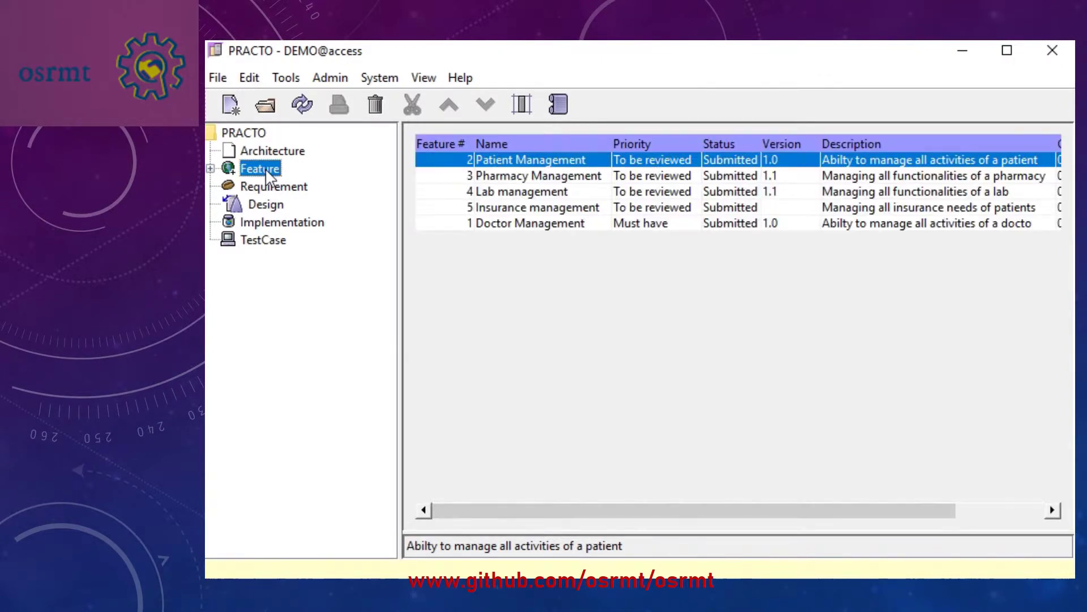
left_click(525, 159)
double_click(525, 161)
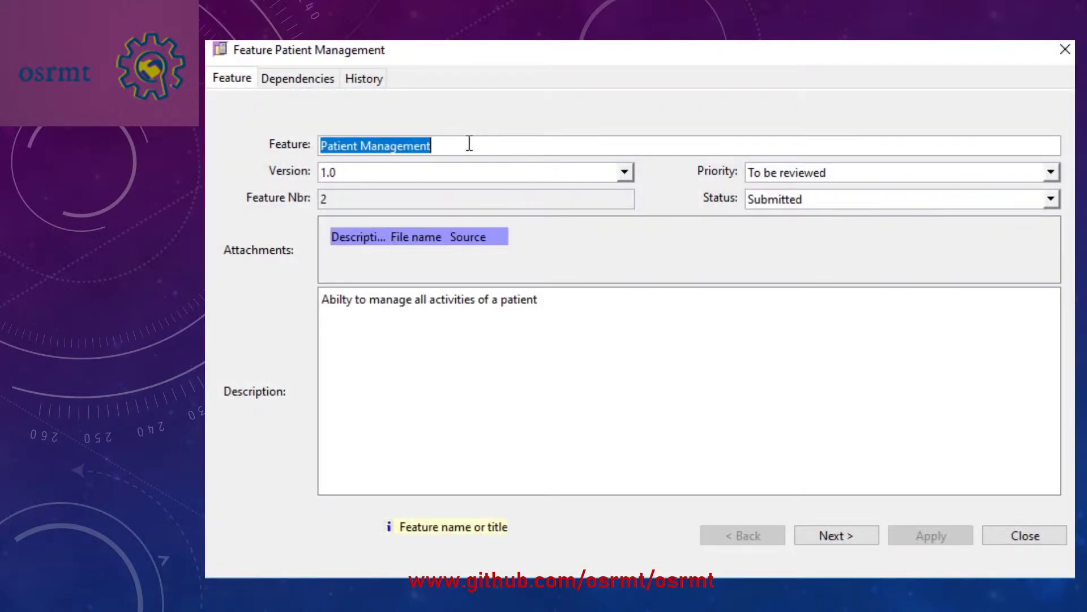
Examine the Patient Management feature's name, version, priority and status fields, including the available priority and status options.
left_click(470, 143)
left_click(469, 171)
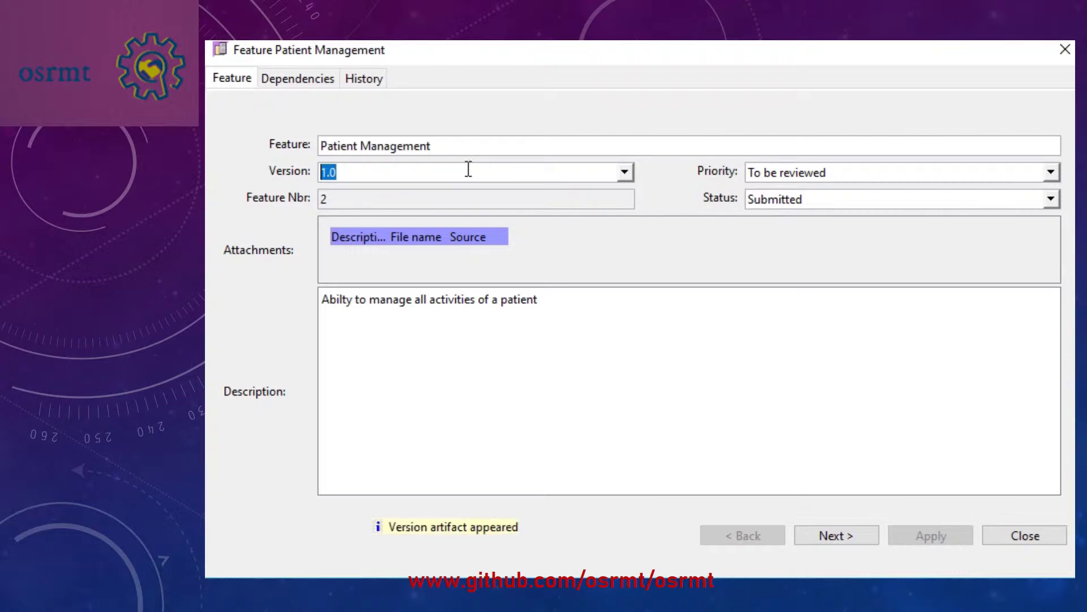
key("Tab")
key("Tab")
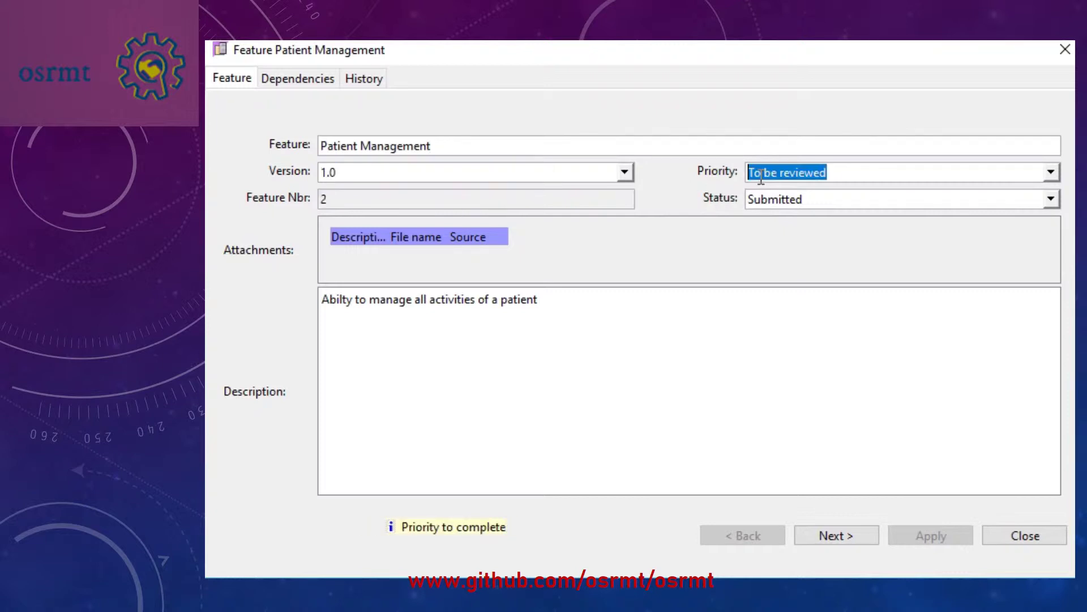
key("Tab")
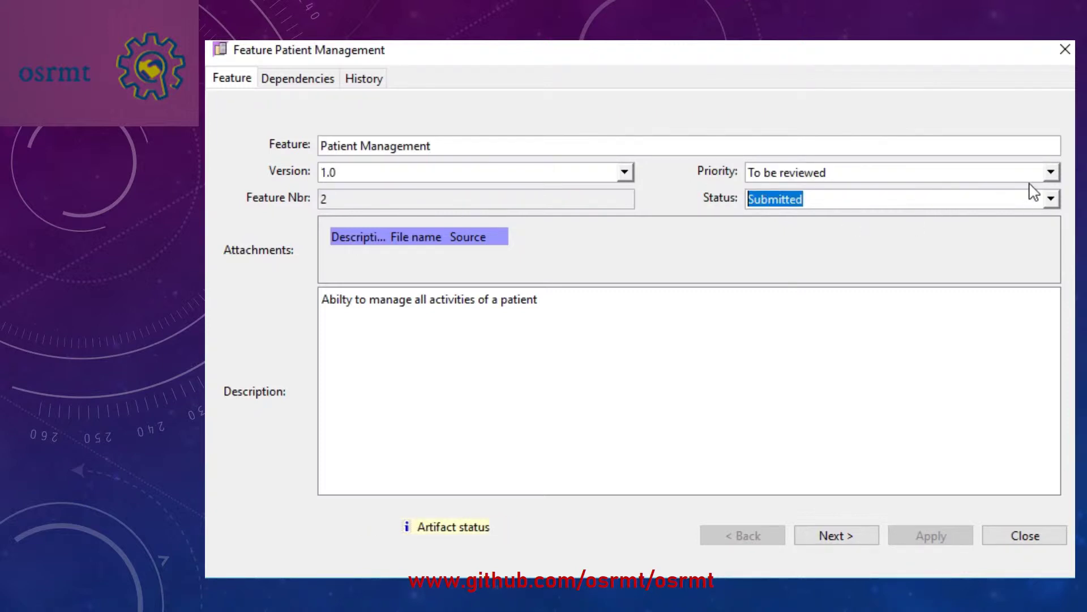
left_click(1051, 173)
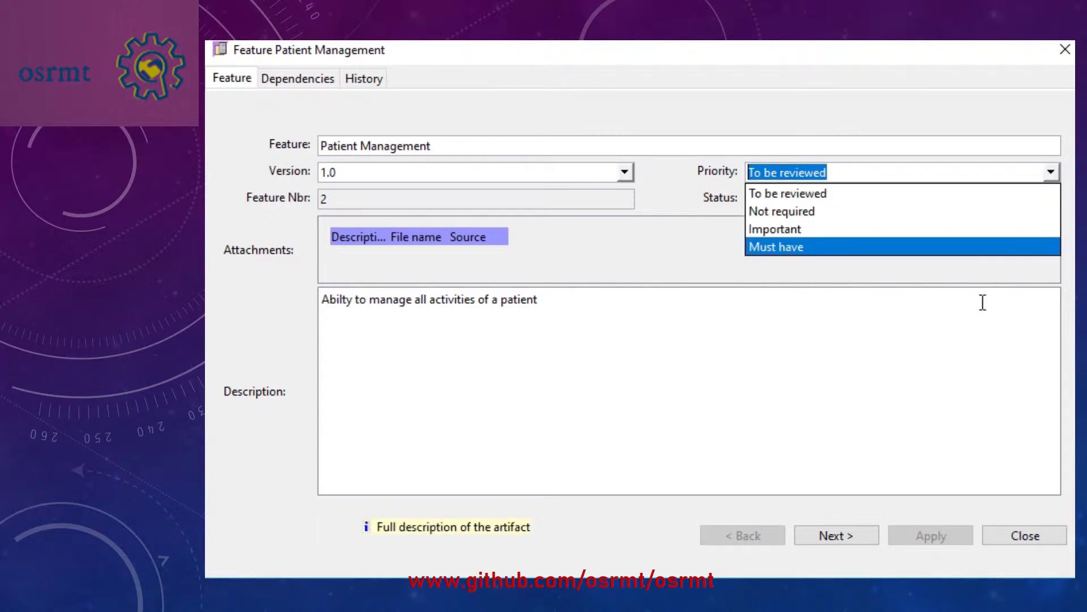
left_click(1017, 257)
left_click(1050, 198)
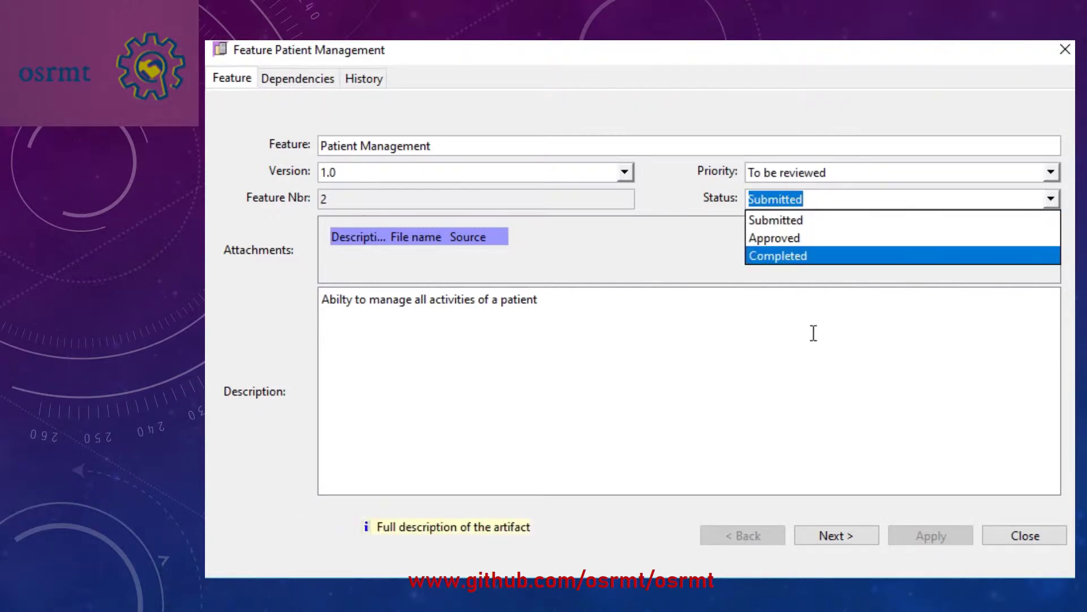
left_click(566, 240)
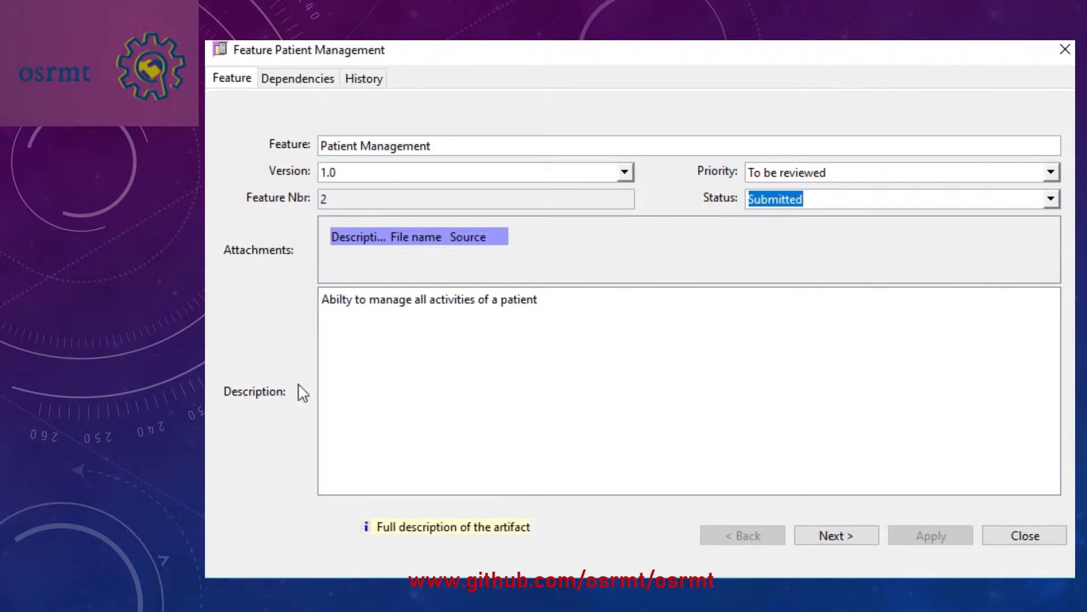
Append "etc" to the Patient Management description, apply the change and go to the next feature.
left_click(793, 444)
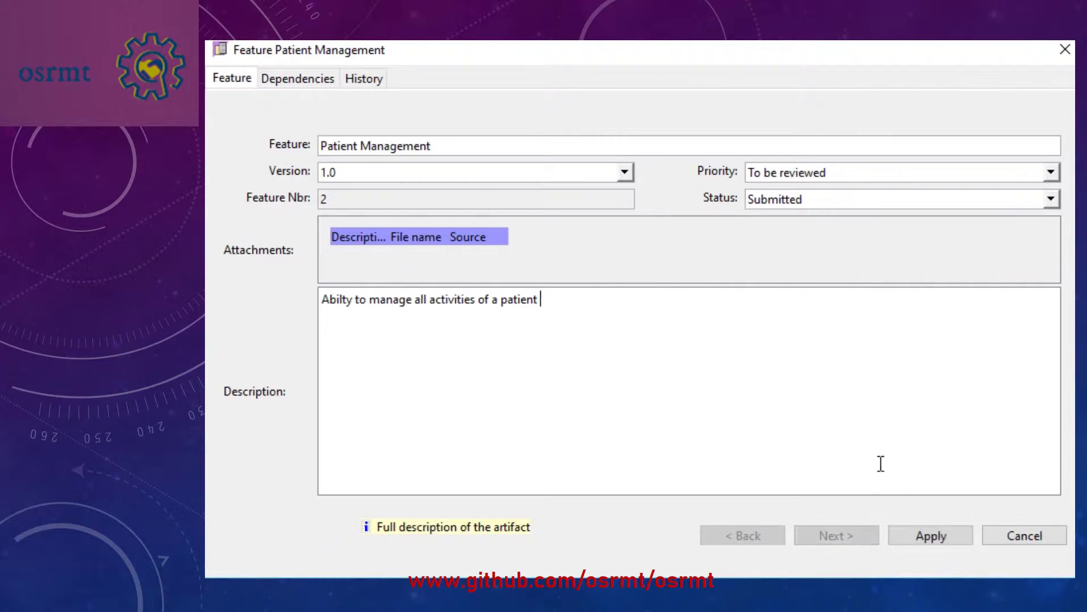
left_click(925, 540)
left_click(854, 537)
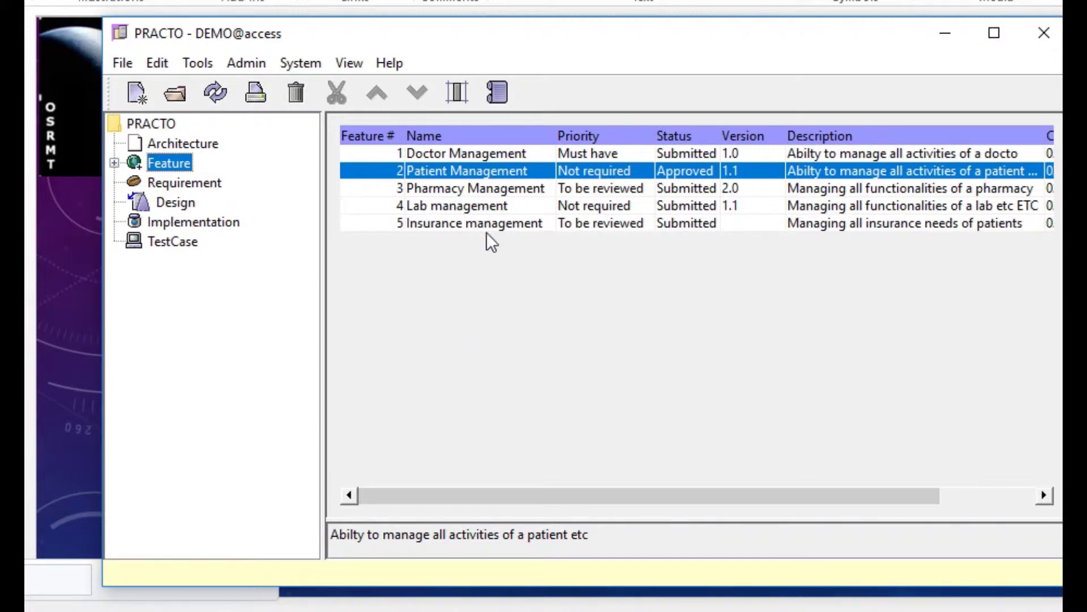
View the dependencies of the Patient Management feature and advance past Pharmacy Management to the Lab management feature.
double_click(481, 173)
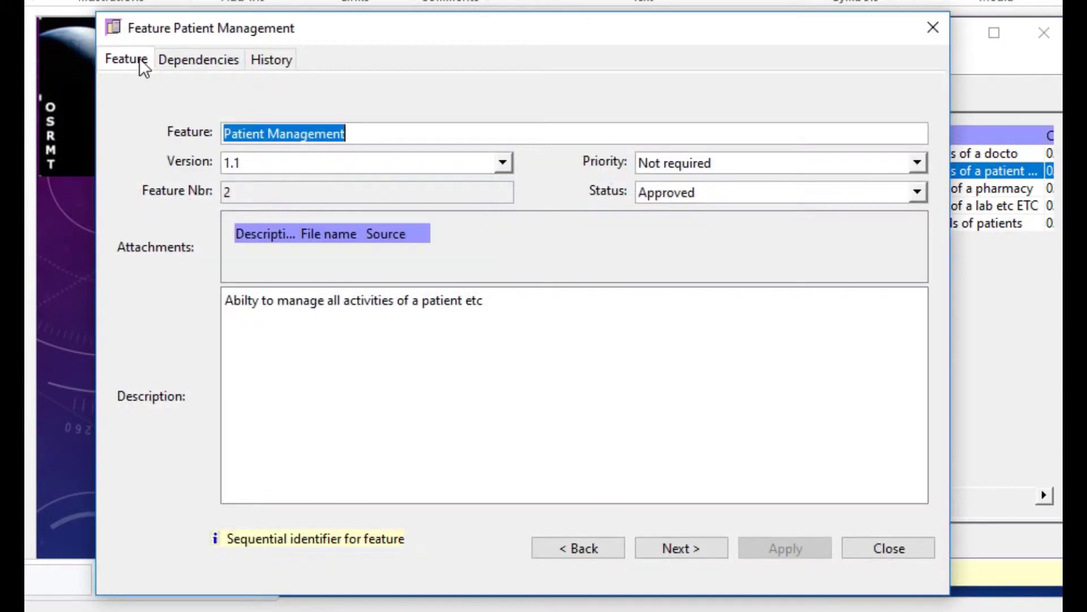
left_click(190, 59)
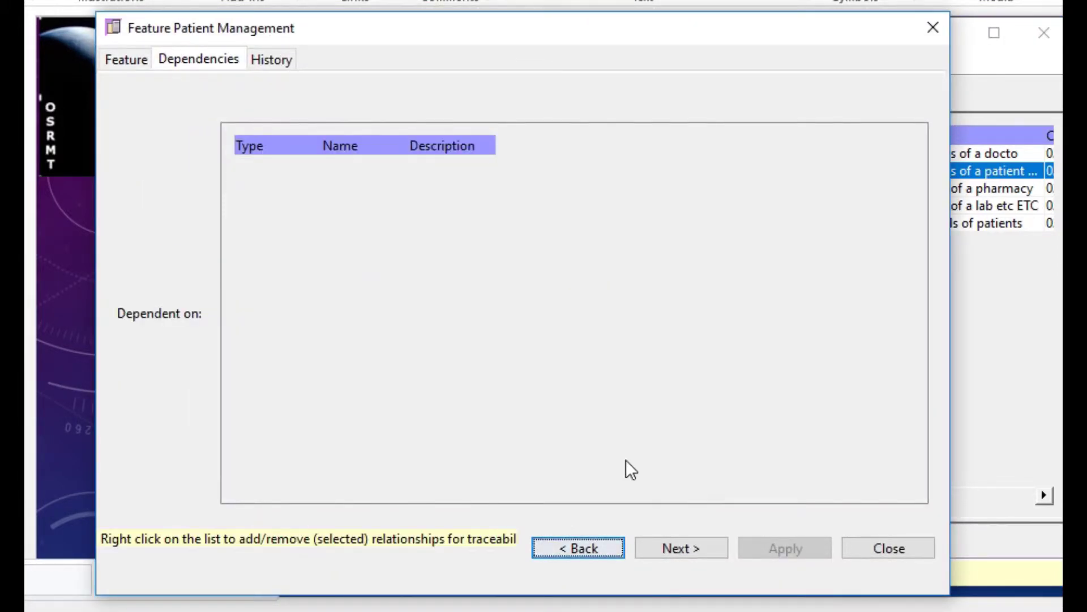
left_click(679, 552)
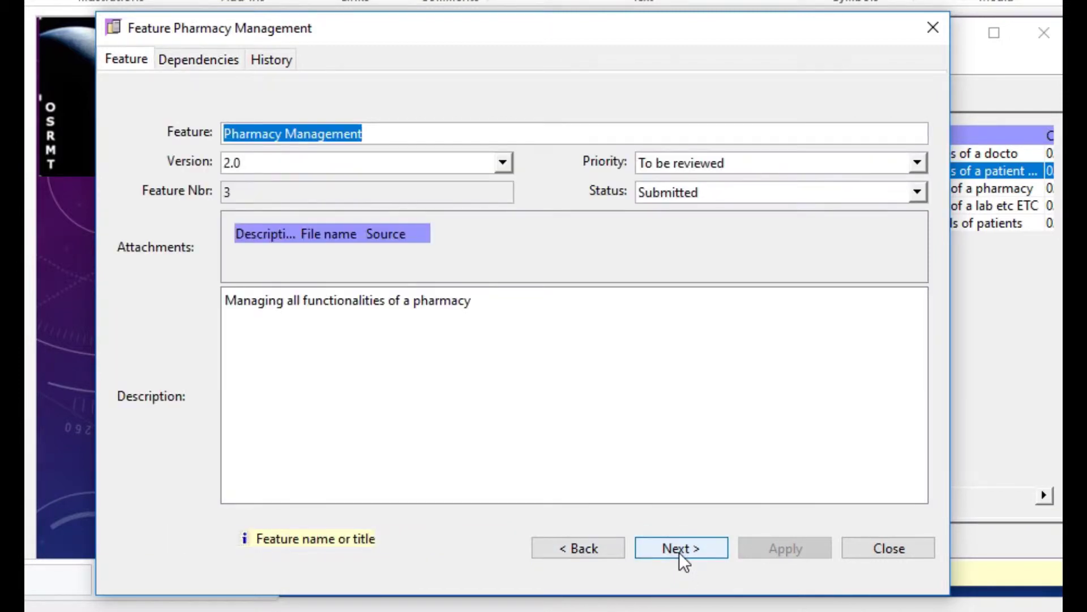
left_click(326, 135)
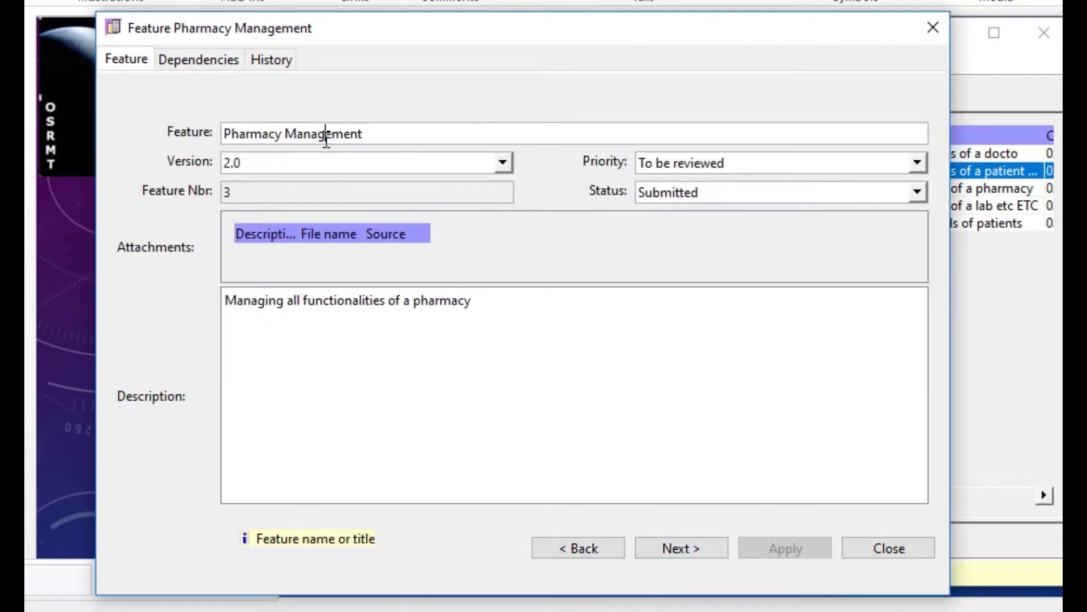
left_click(670, 557)
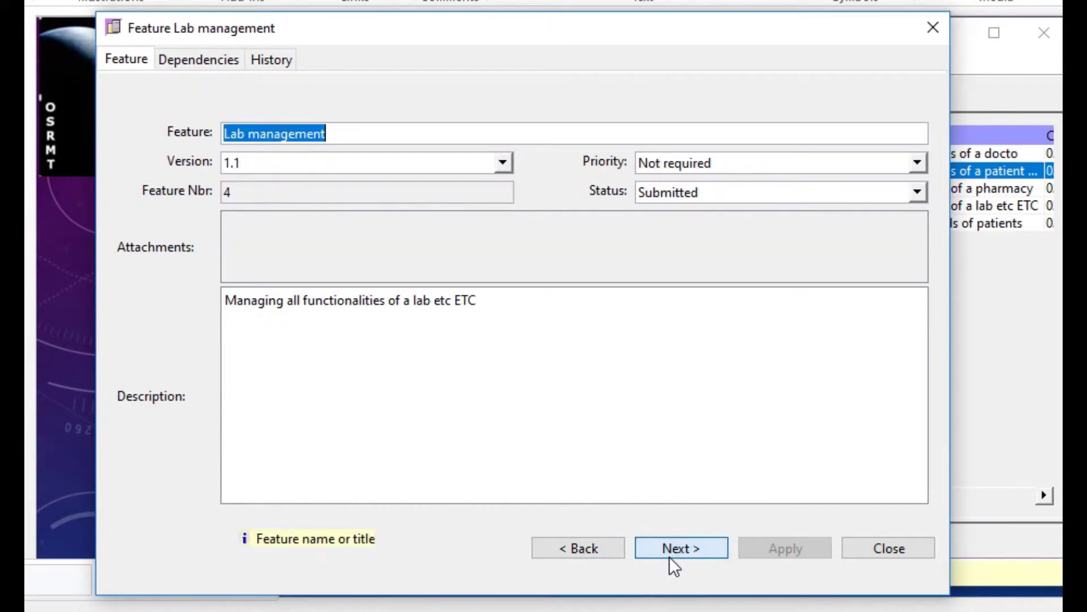
Examine the Lab management feature's name, version, priority and status fields, including the available version options.
left_click(290, 136)
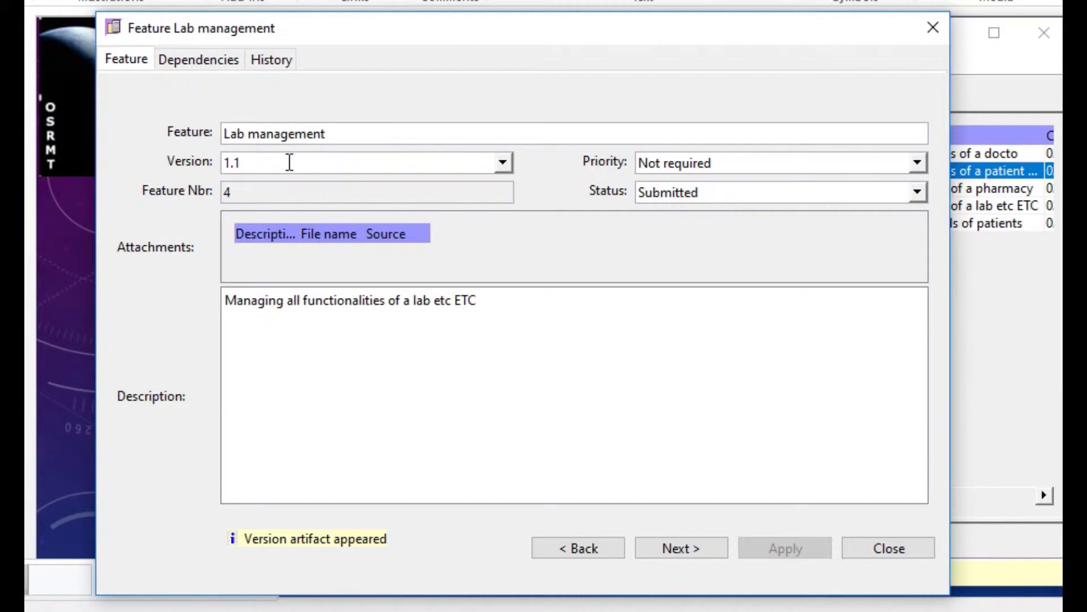
left_click(289, 162)
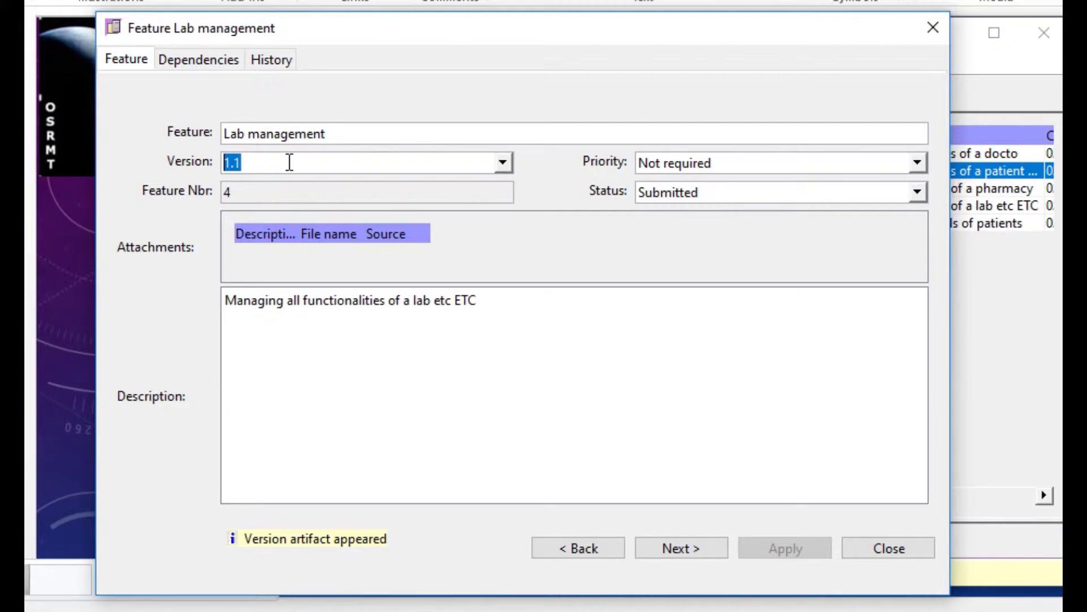
left_click(656, 165)
left_click(659, 191)
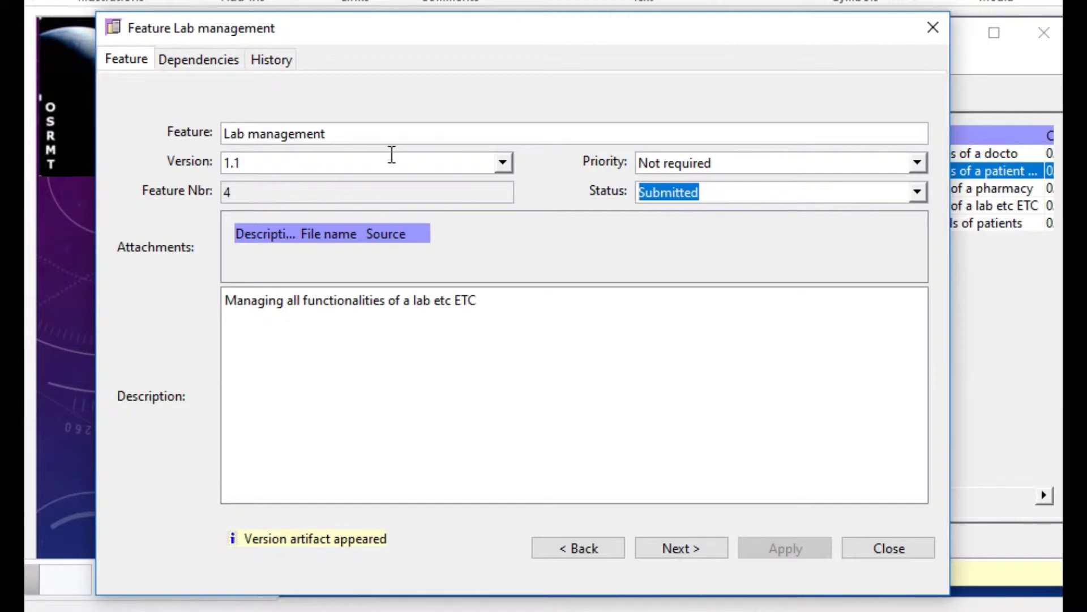
left_click(392, 154)
left_click(501, 163)
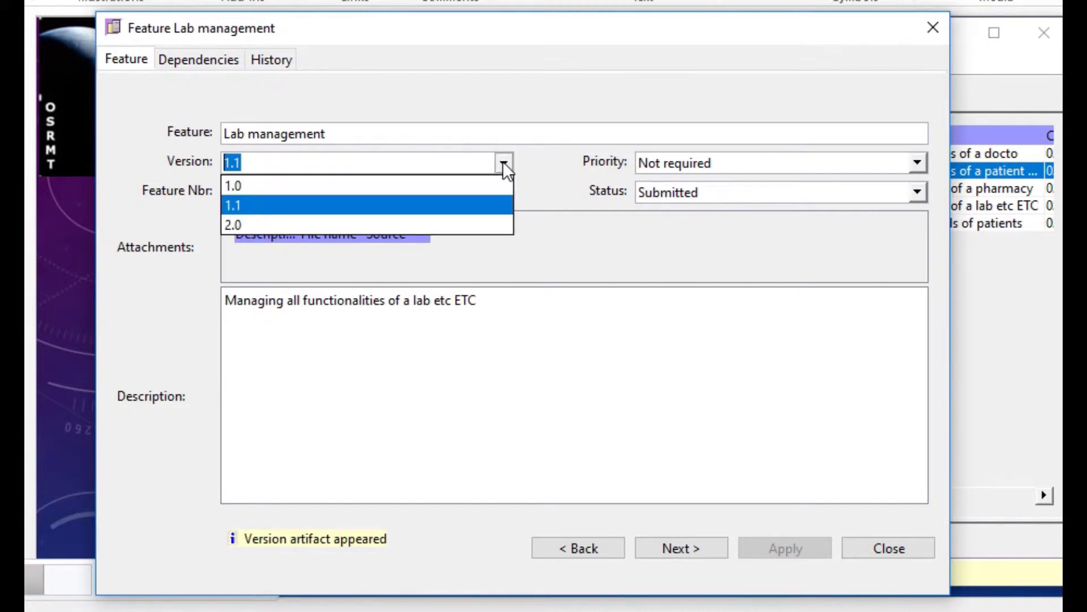
left_click(439, 211)
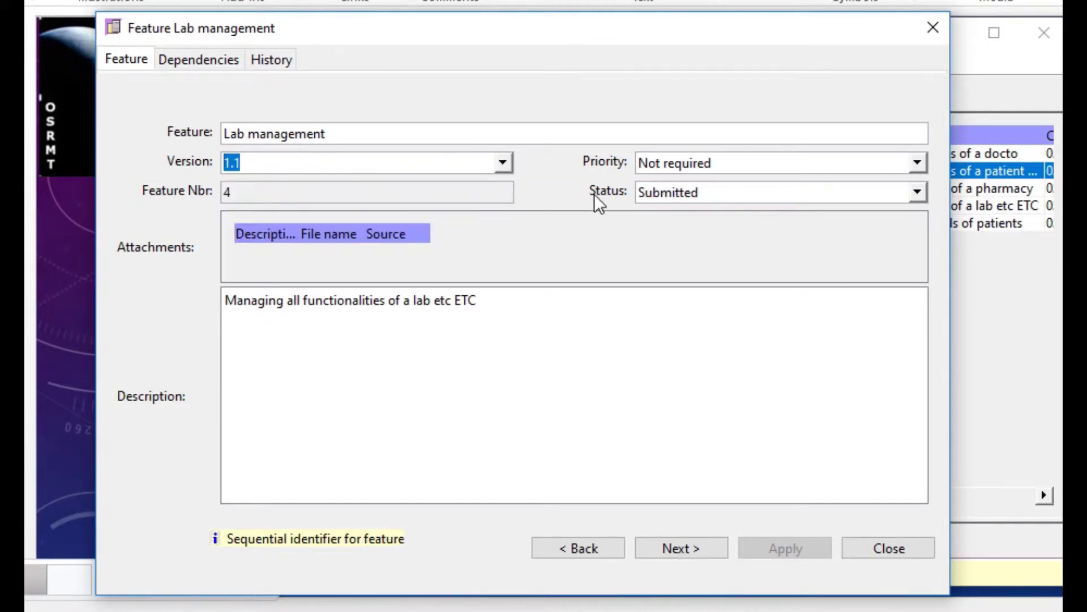
left_click(825, 168)
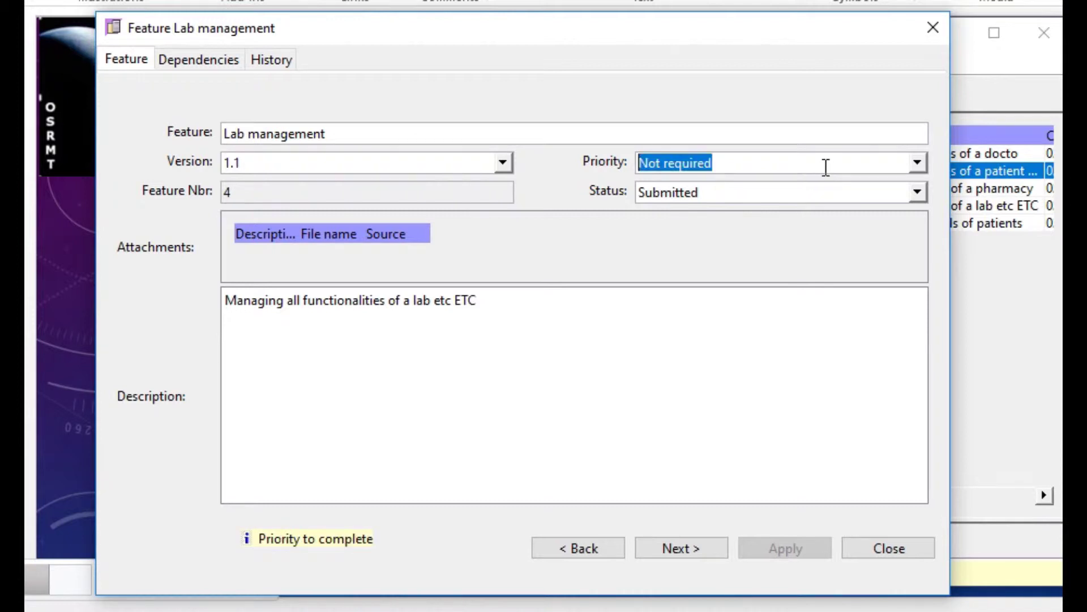
left_click(759, 194)
Change the Lab management description to "Managing all functionalities of a lab ETC" and apply the change.
left_click(578, 310)
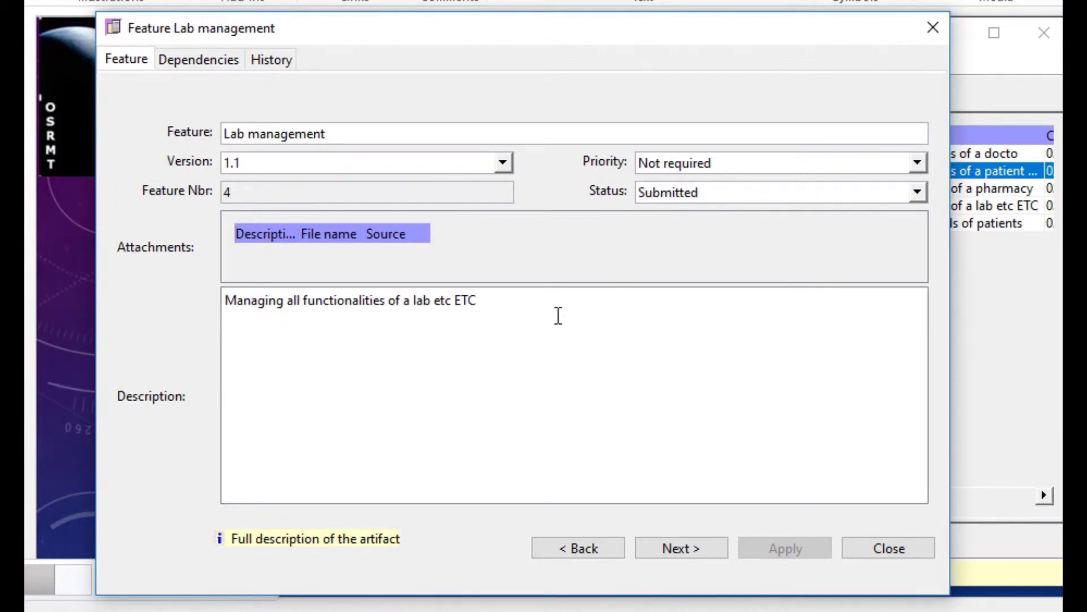
key("BackSpace")
key("BackSpace")
key("BackSpace")
key("BackSpace")
key("BackSpace")
key("BackSpace")
key("BackSpace")
key("BackSpace")
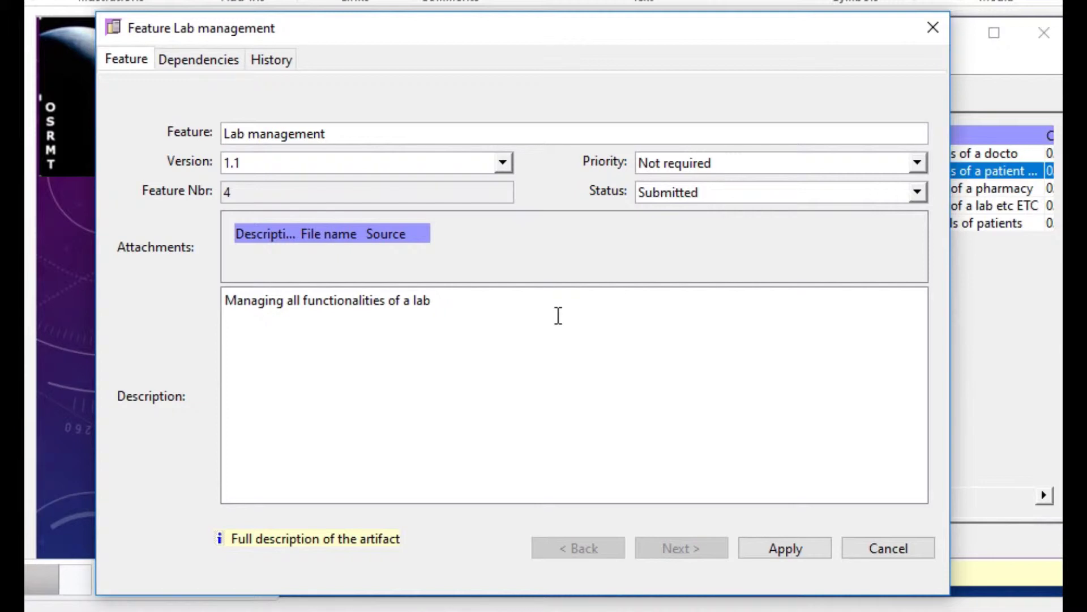
type("ETC")
left_click(772, 544)
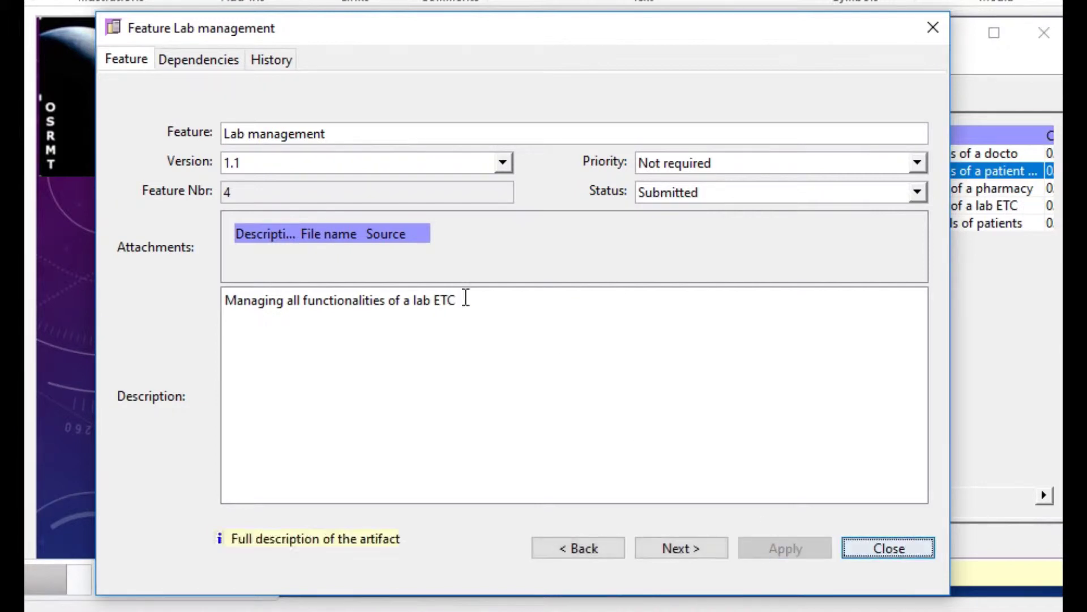
Examine the entries in the Lab management feature's modification history and advance to the next feature.
left_click(281, 59)
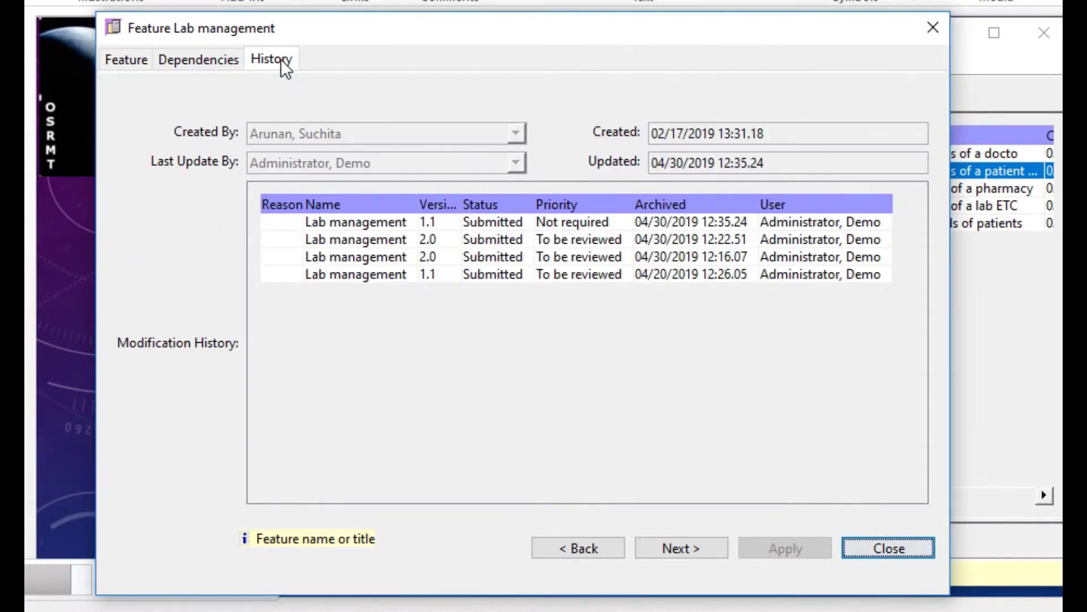
left_click(376, 236)
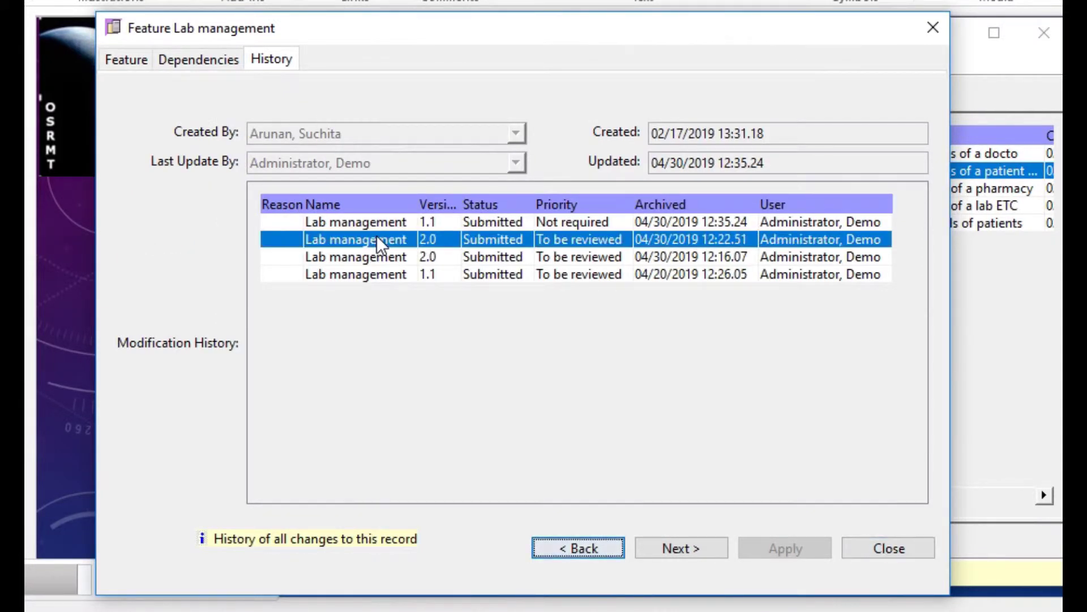
left_click(376, 222)
left_click(372, 257)
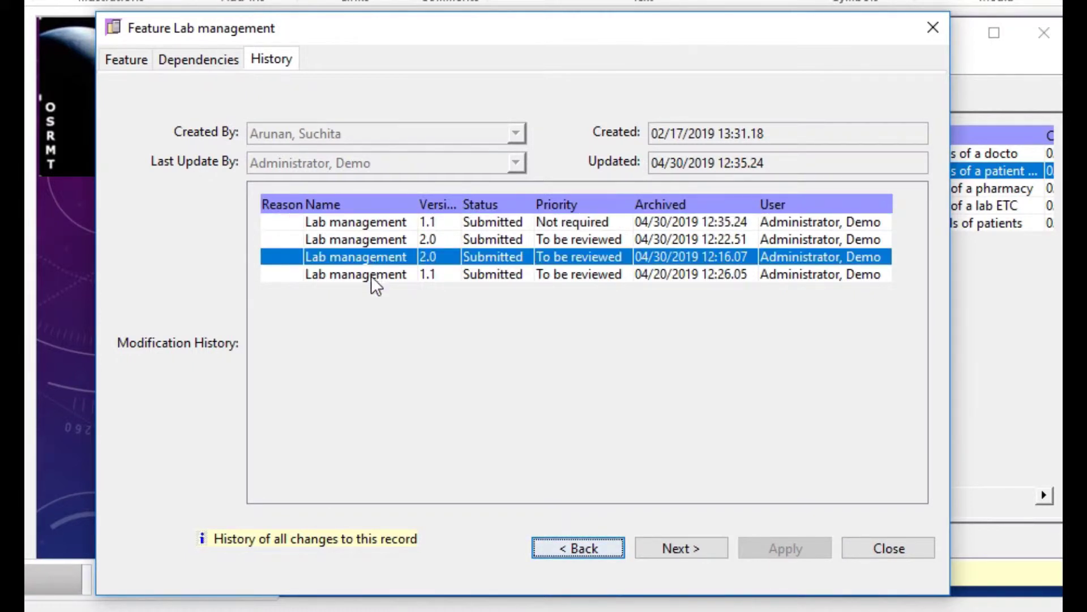
left_click(371, 275)
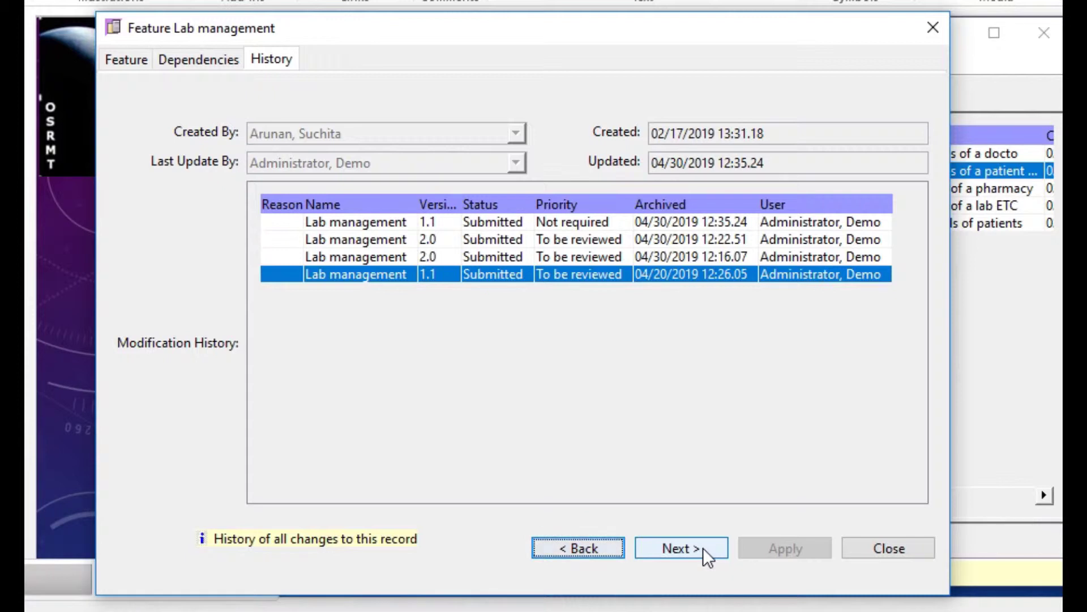
left_click(681, 548)
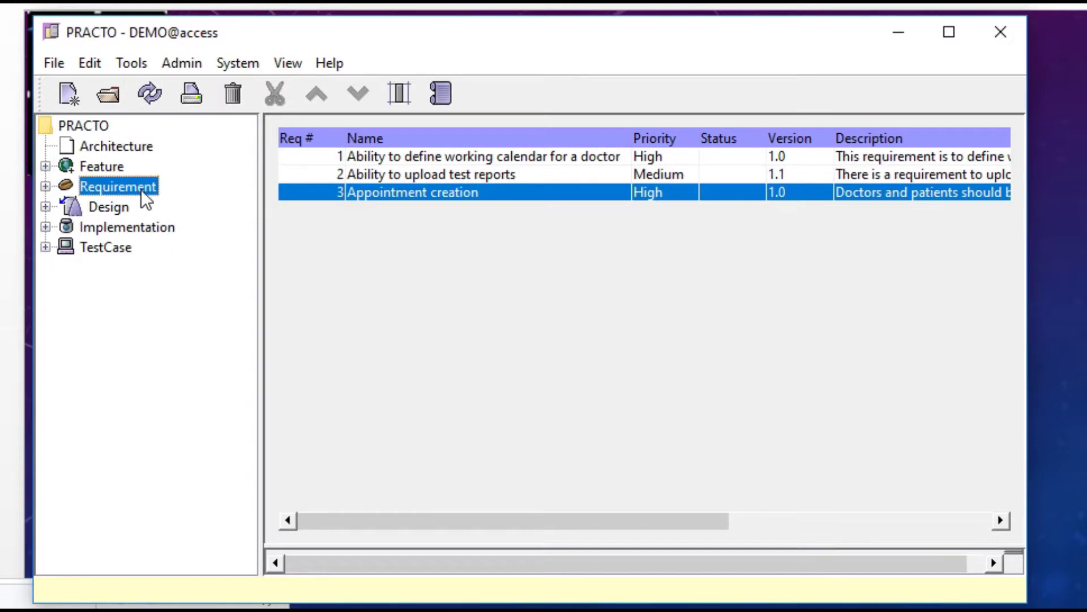
left_click(54, 63)
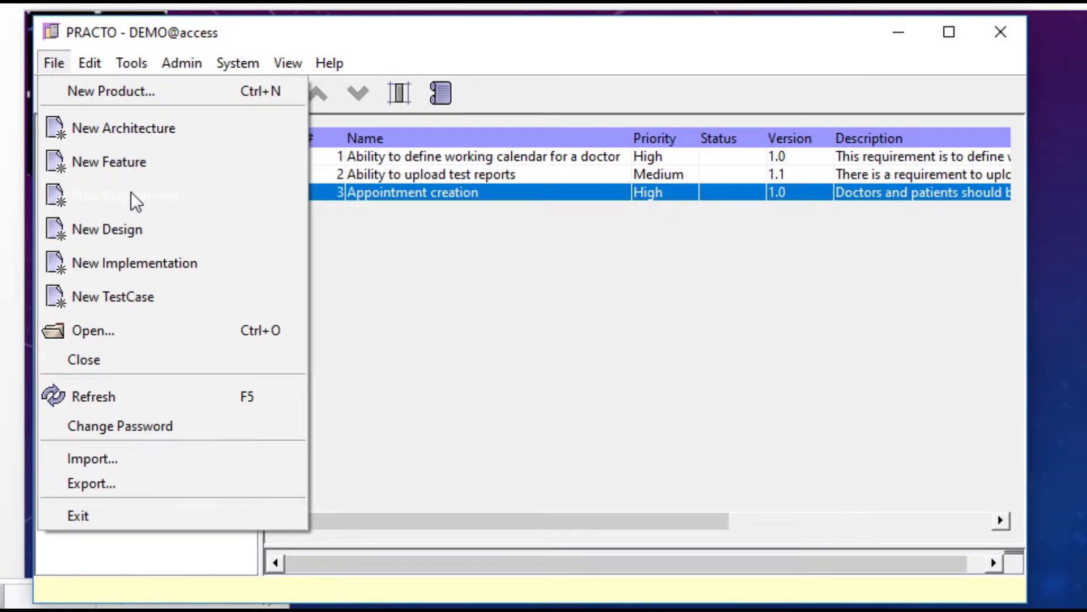
left_click(419, 341)
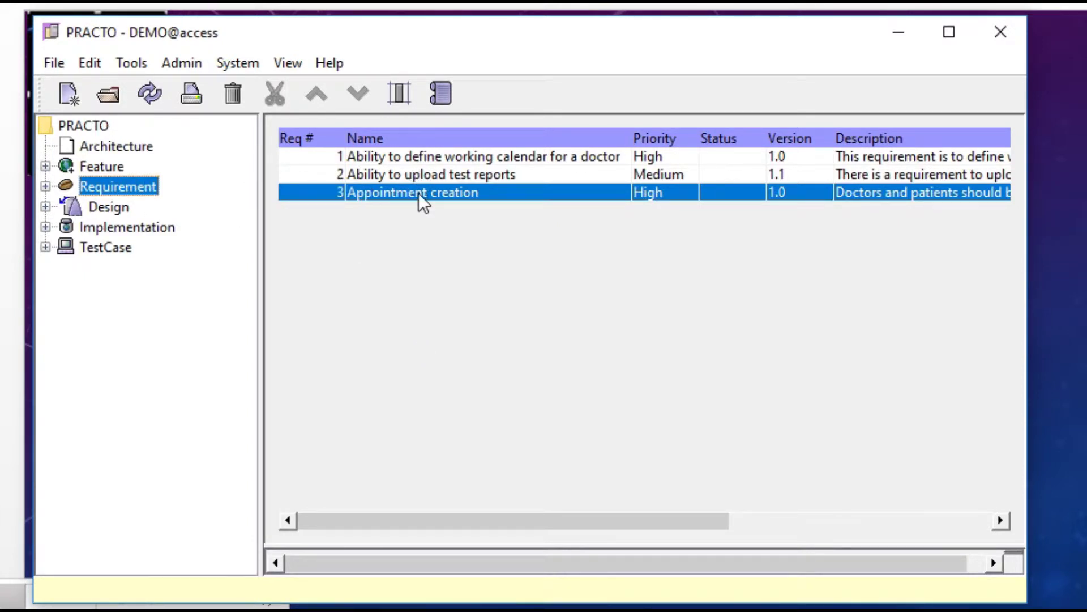
Expand the Requirement branch, open the Appointment creation requirement and resize its window so the title and section headings fit on screen.
double_click(145, 186)
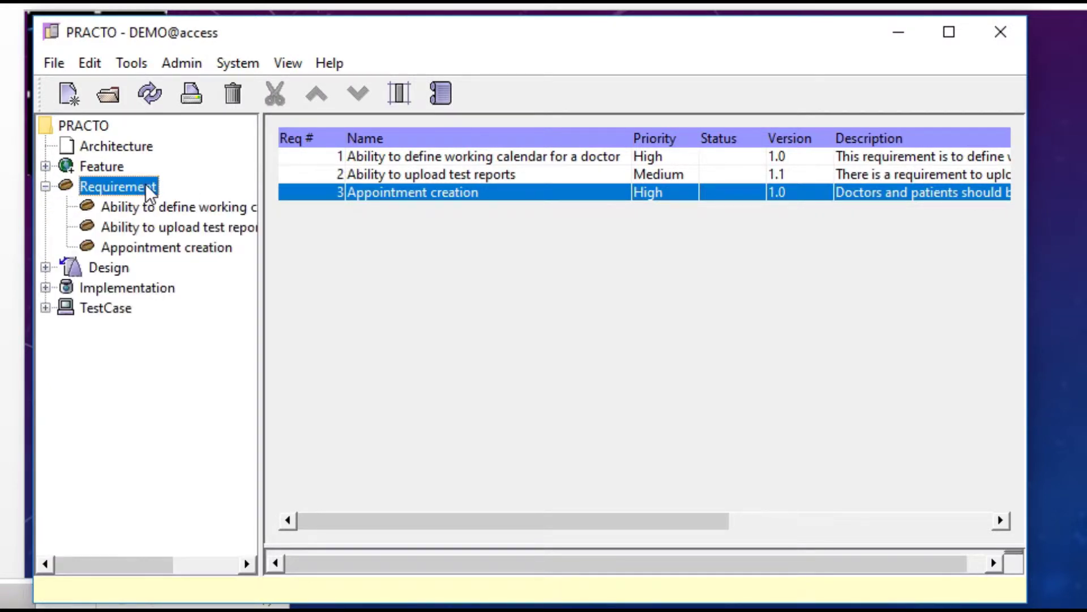
double_click(393, 192)
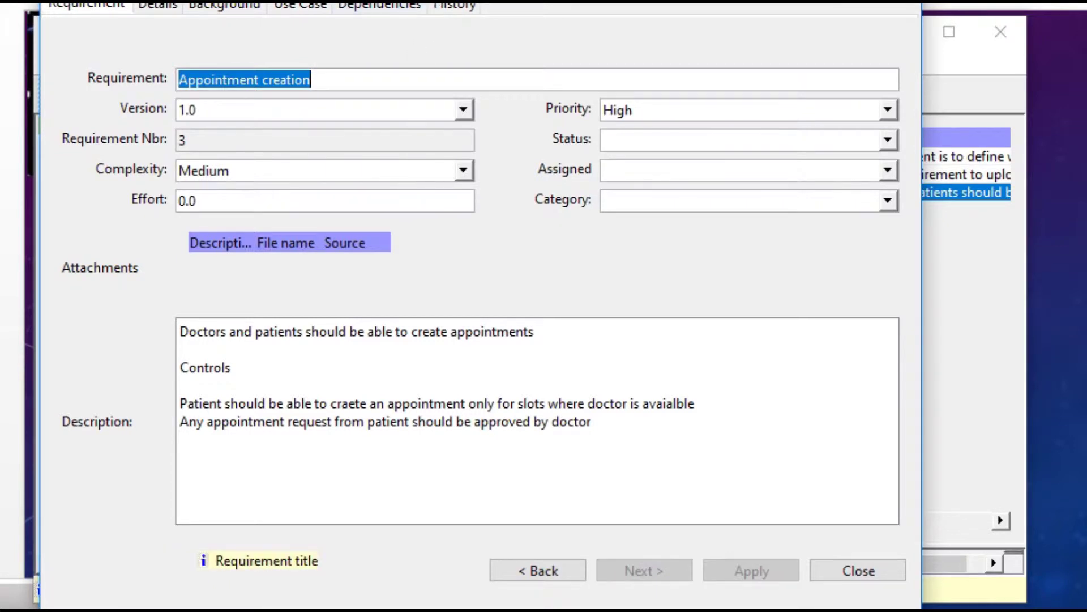
left_click_drag(435, 0, 437, 8)
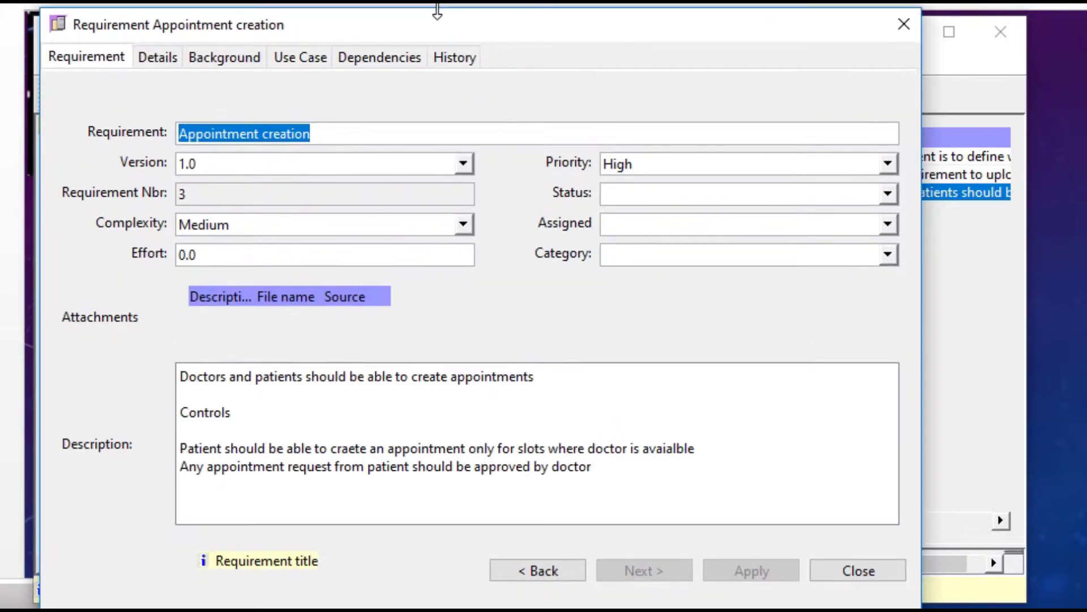
Review the complexity, assigned and description fields of the Appointment creation requirement and apply the record.
left_click(267, 221)
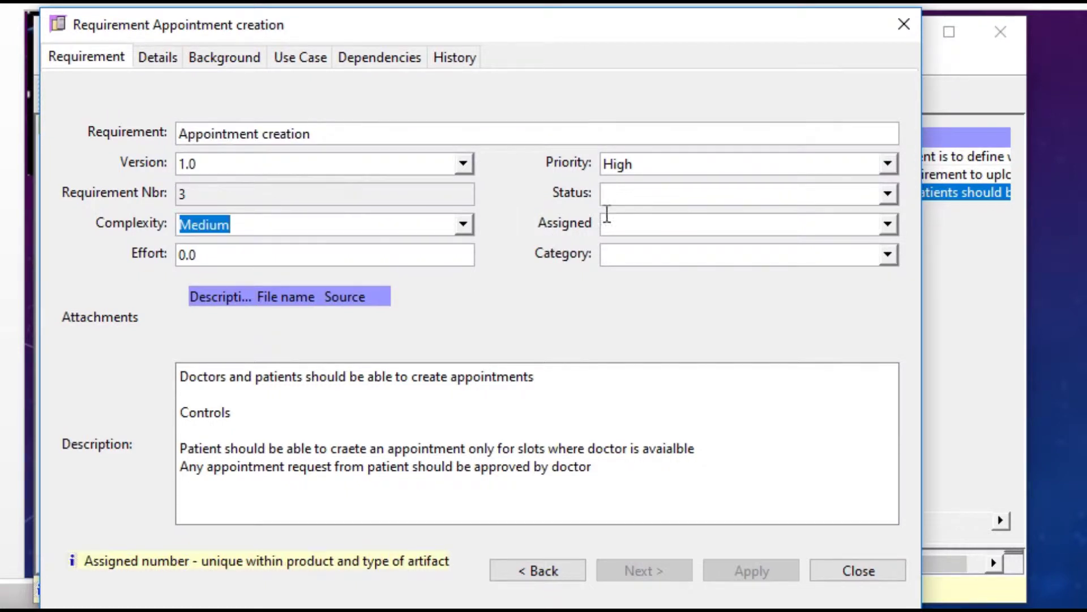
left_click(630, 219)
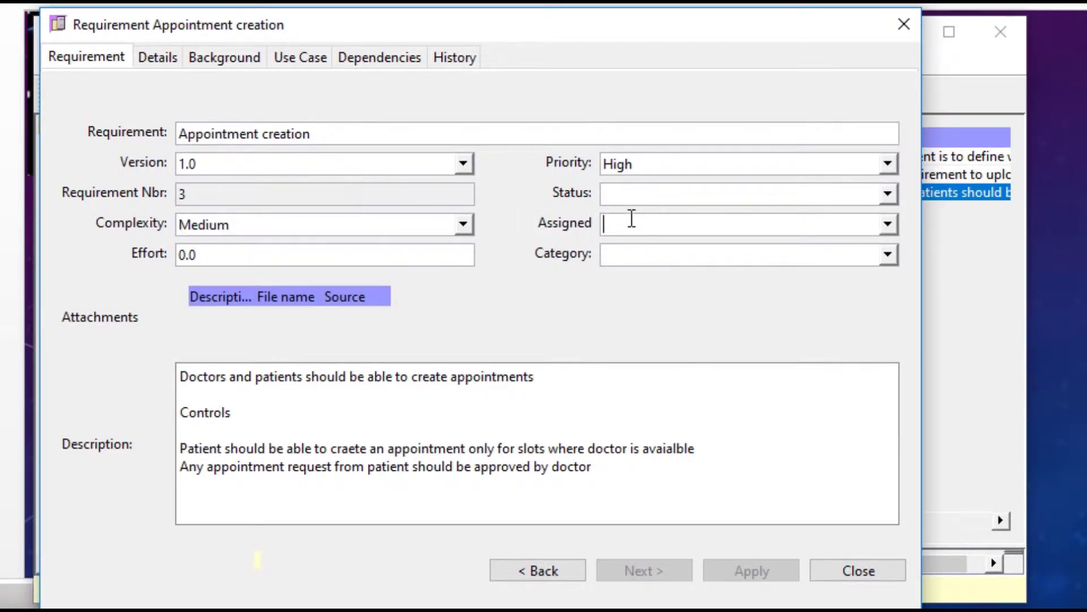
left_click(502, 412)
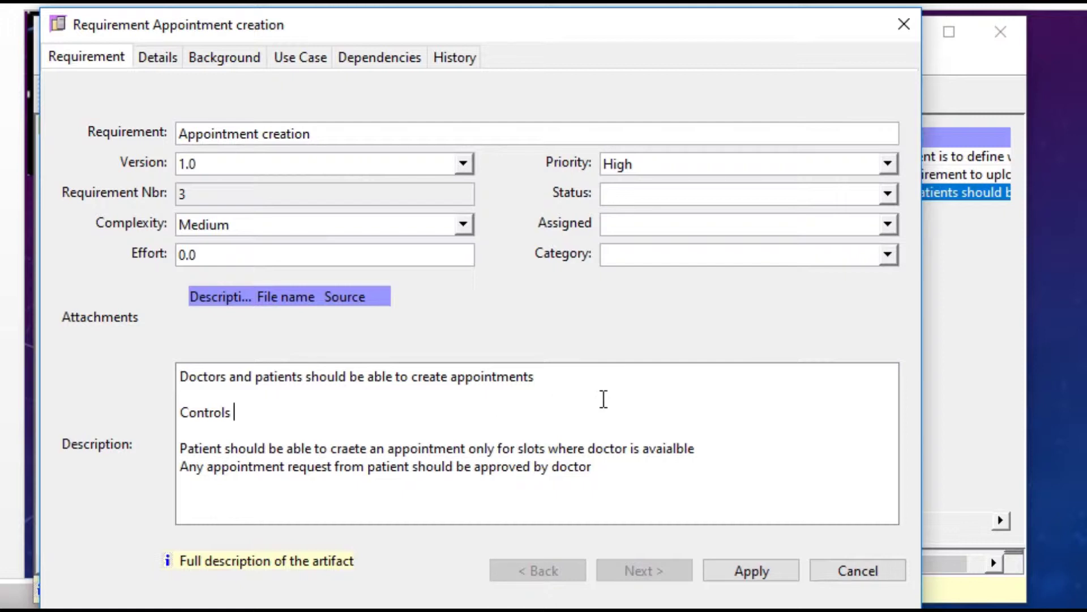
left_click(719, 509)
left_click(744, 569)
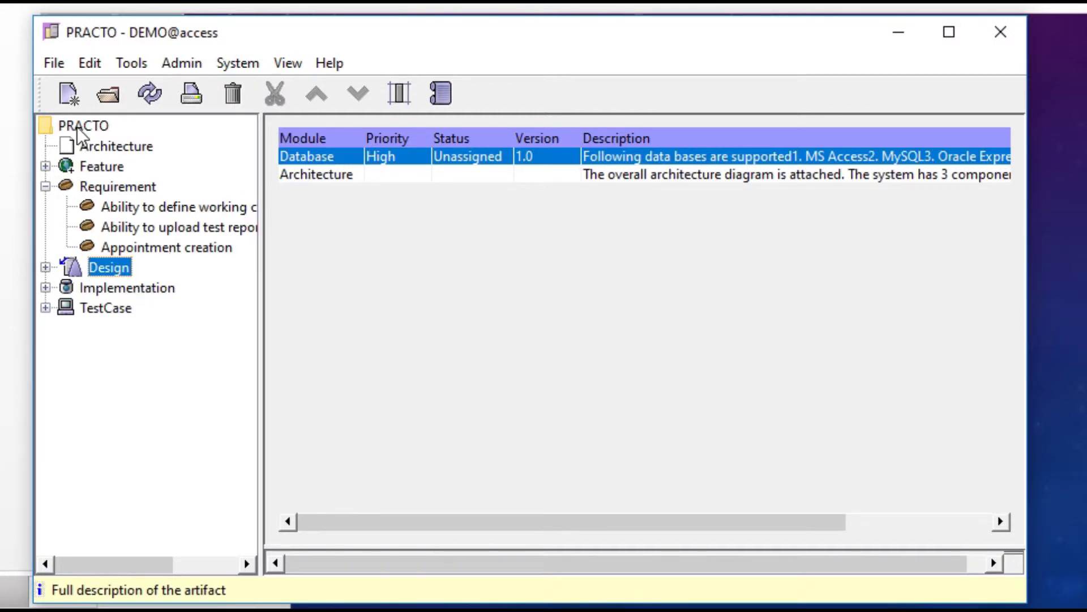
Open the Database design record, review its supported-databases description, then apply and close the record.
left_click(57, 67)
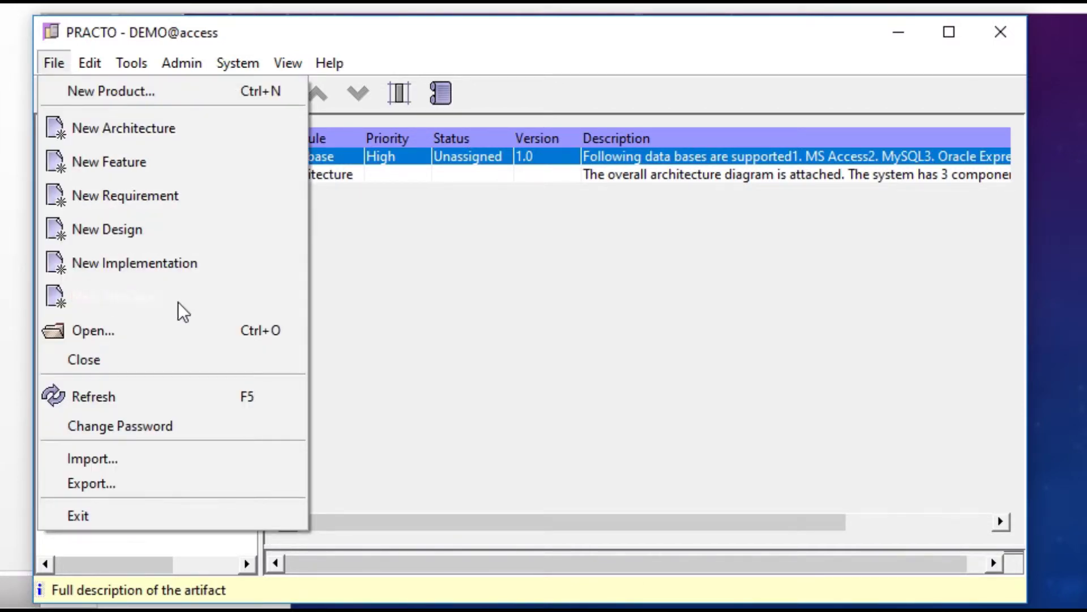
left_click(448, 272)
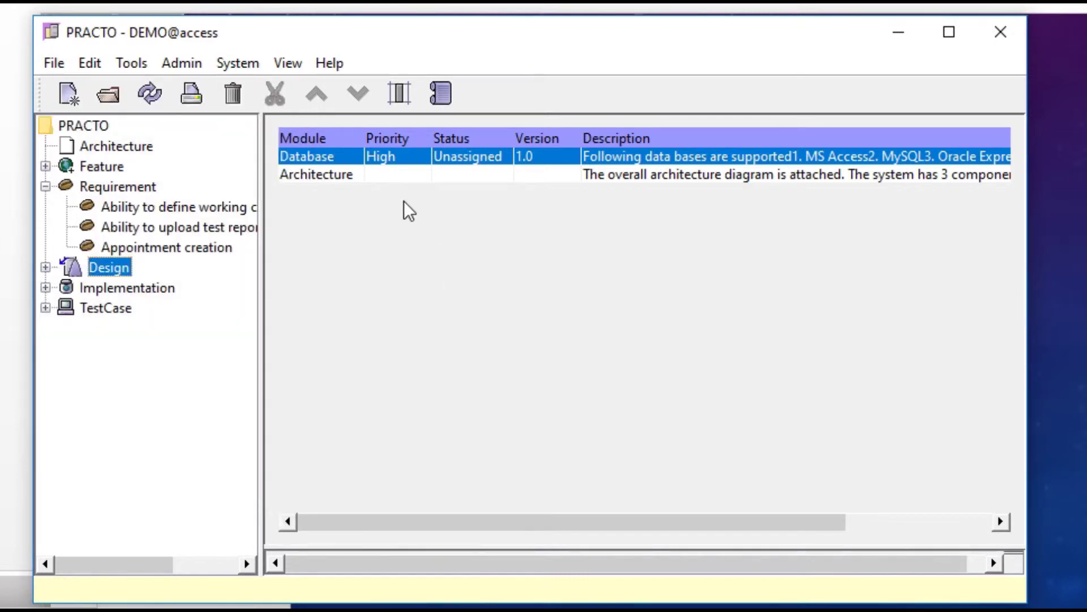
double_click(407, 158)
left_click(406, 467)
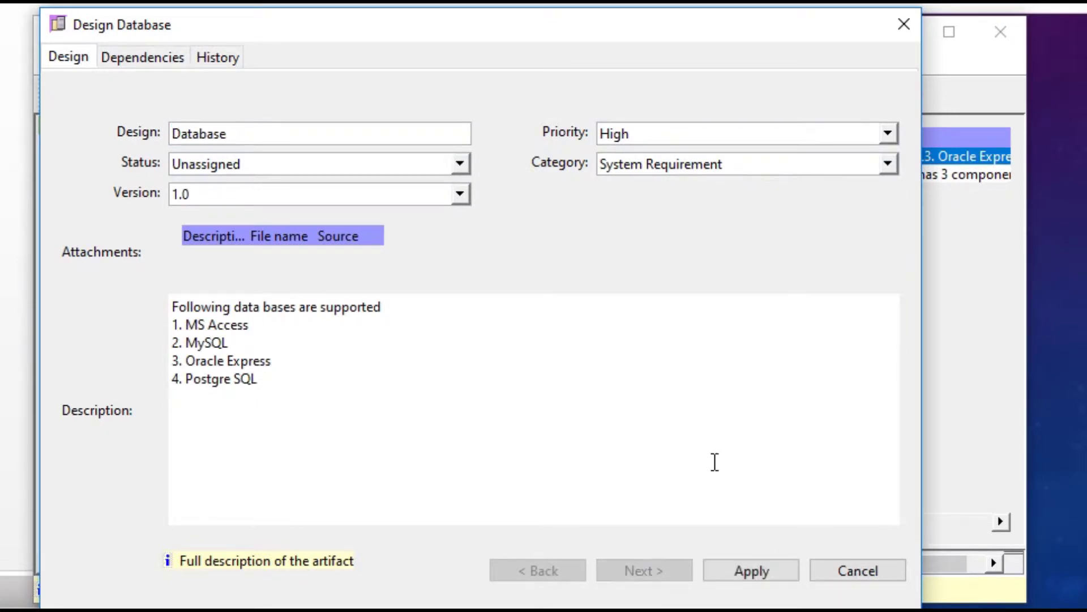
left_click(740, 573)
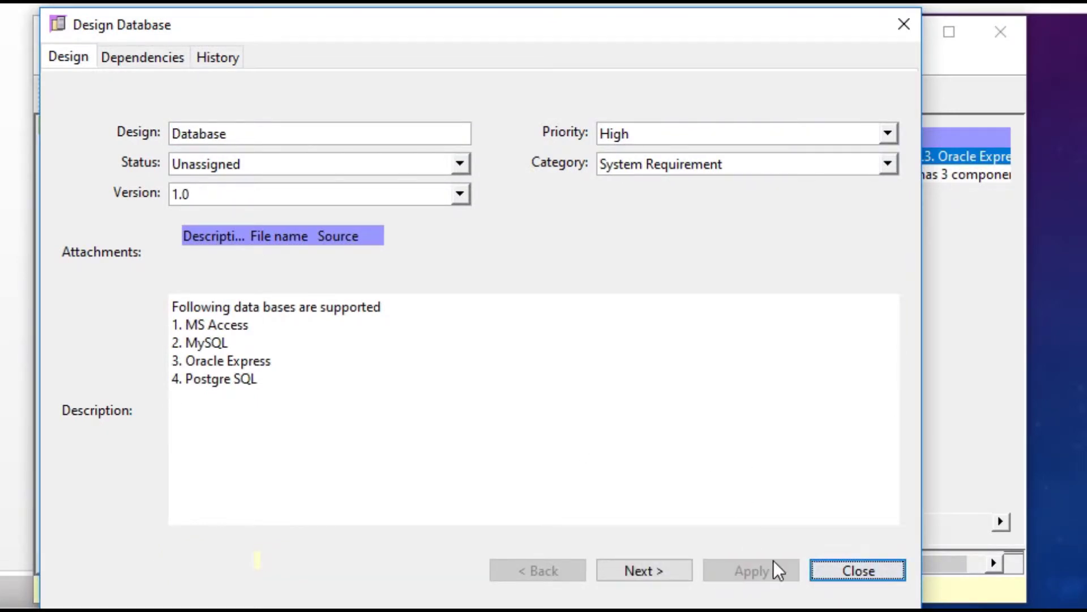
left_click(828, 574)
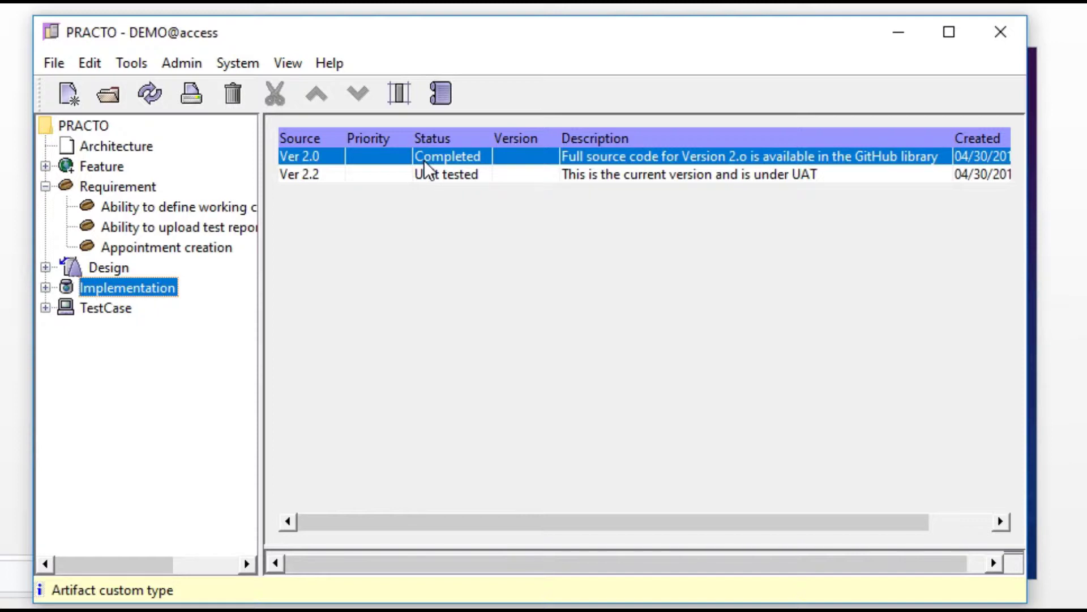
Compare the Ver 2.2 and Ver 2.0 rows of the implementation list and open the Ver 2.0 record.
left_click(315, 175)
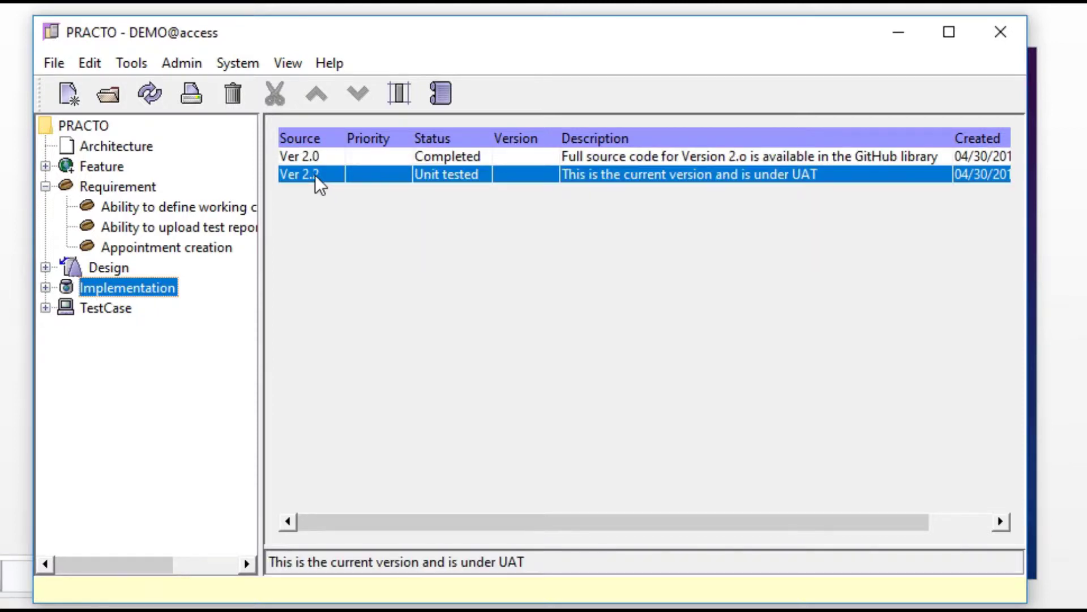
left_click(327, 158)
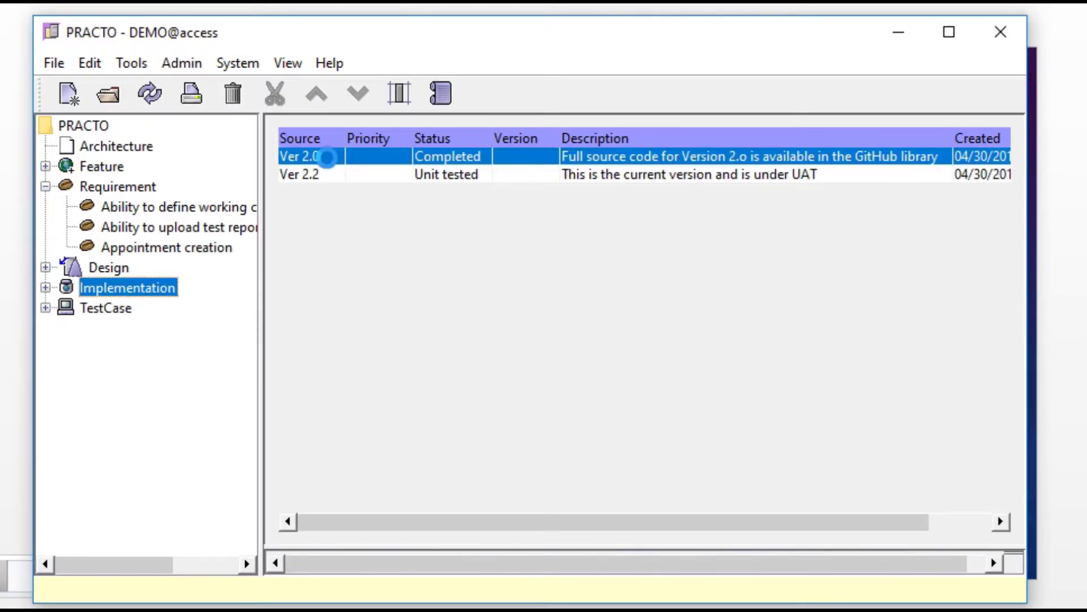
double_click(327, 158)
left_click(286, 267)
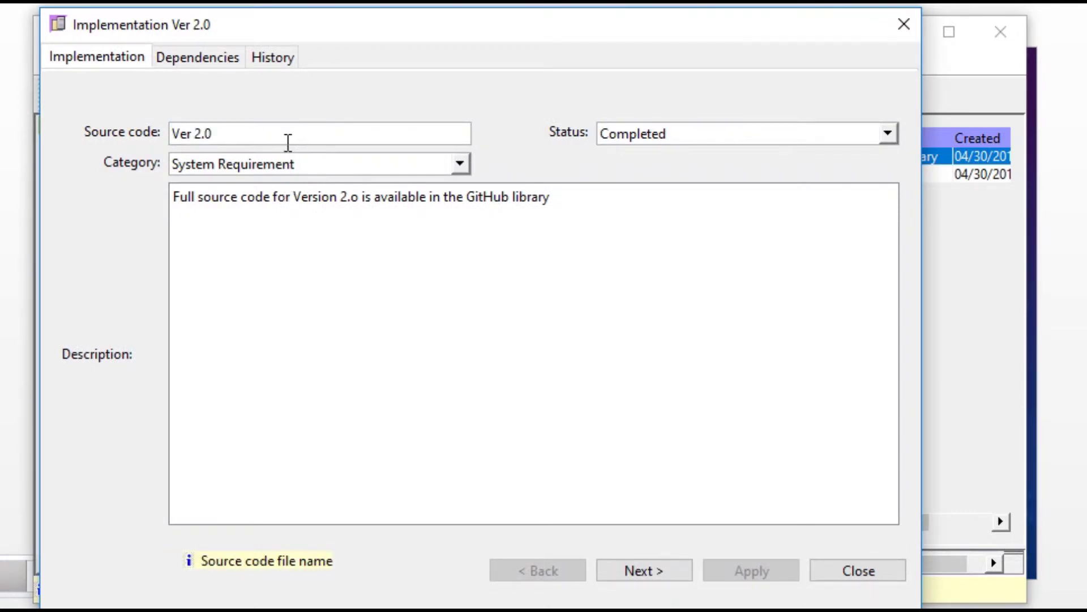
Examine the description, source code, category and status fields of the Ver 2.0 implementation.
left_click(579, 205)
left_click_drag(579, 205, 165, 199)
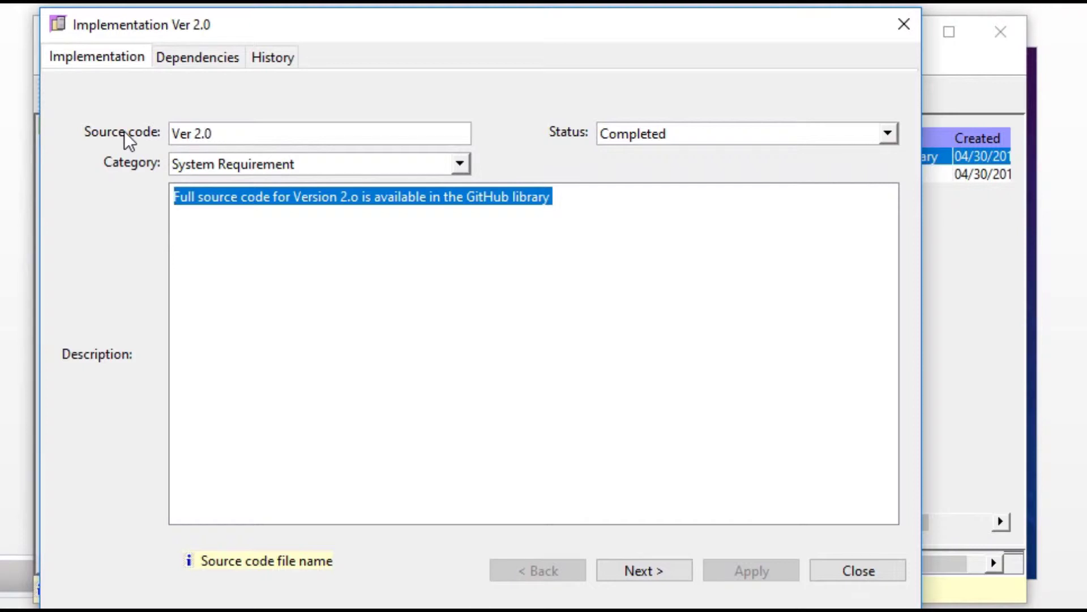
left_click(253, 136)
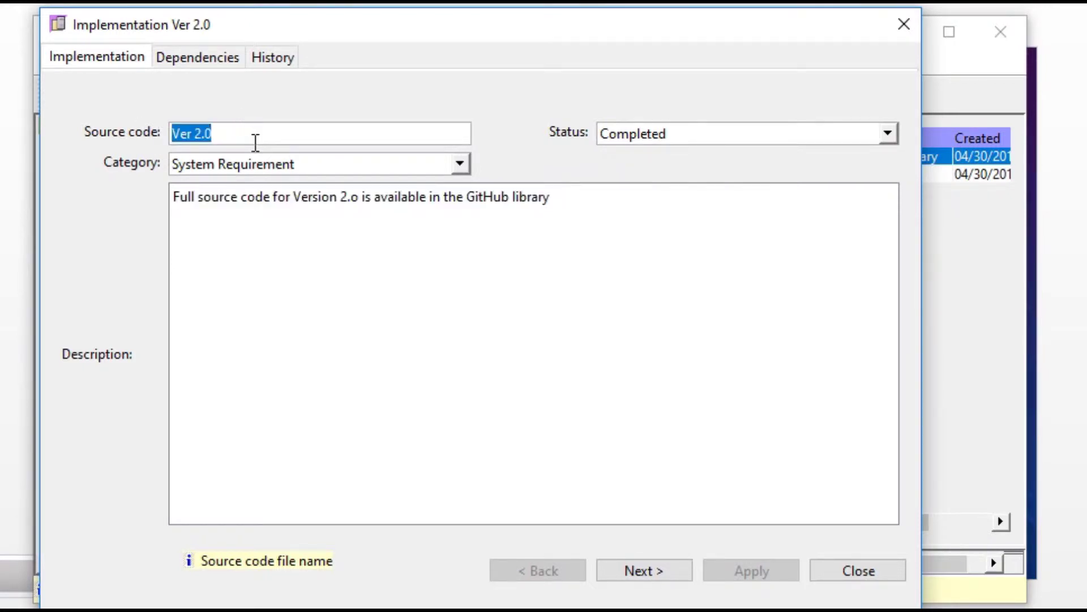
left_click(256, 165)
left_click(668, 139)
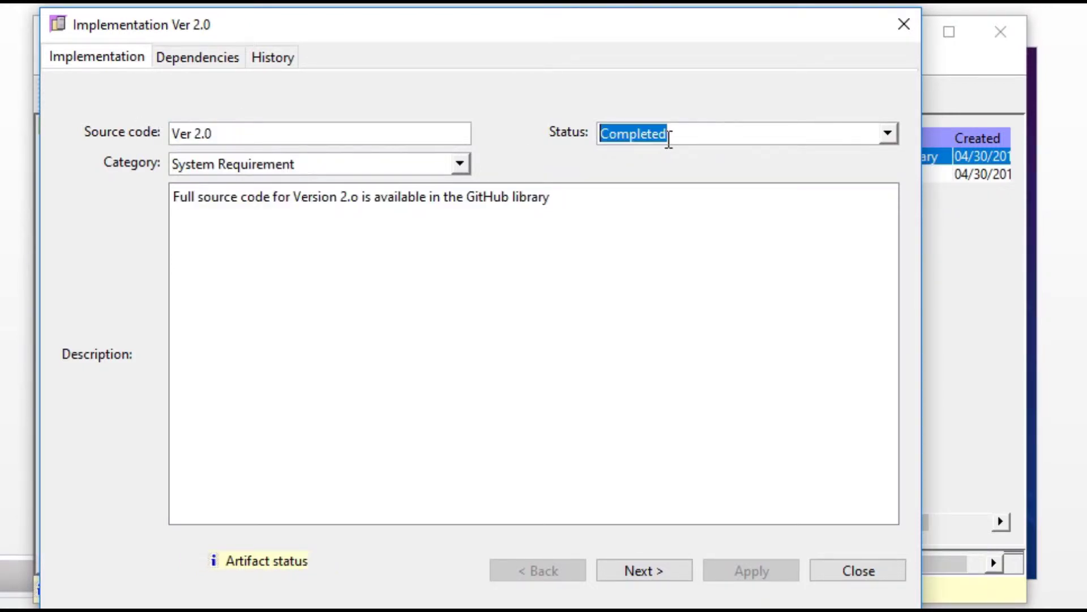
Check the Ver 2.0 description text about the source code in the GitHub library and apply the record.
left_click(589, 214)
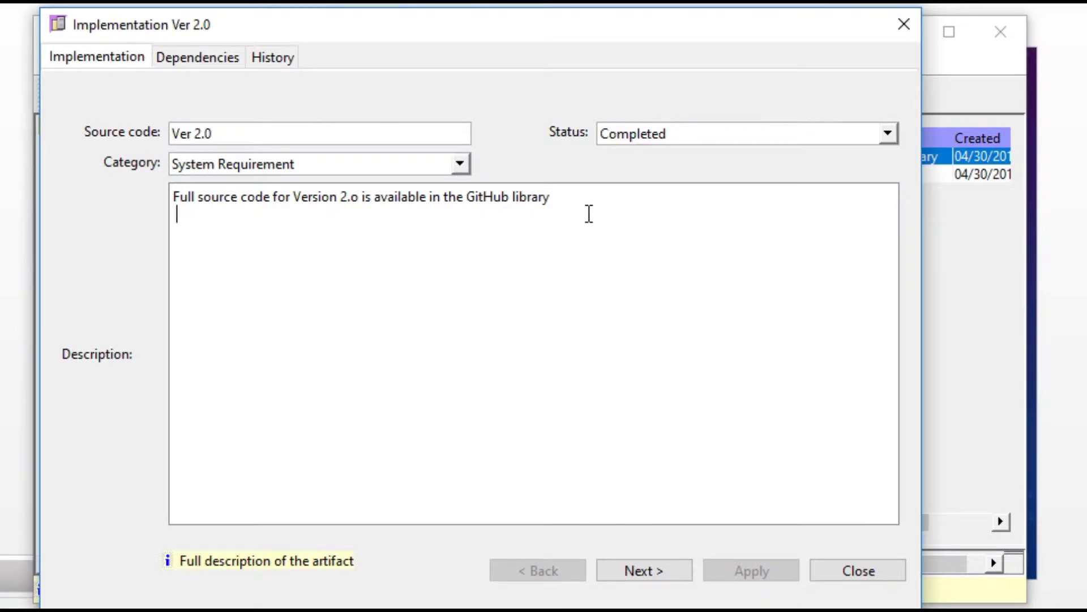
key("Return")
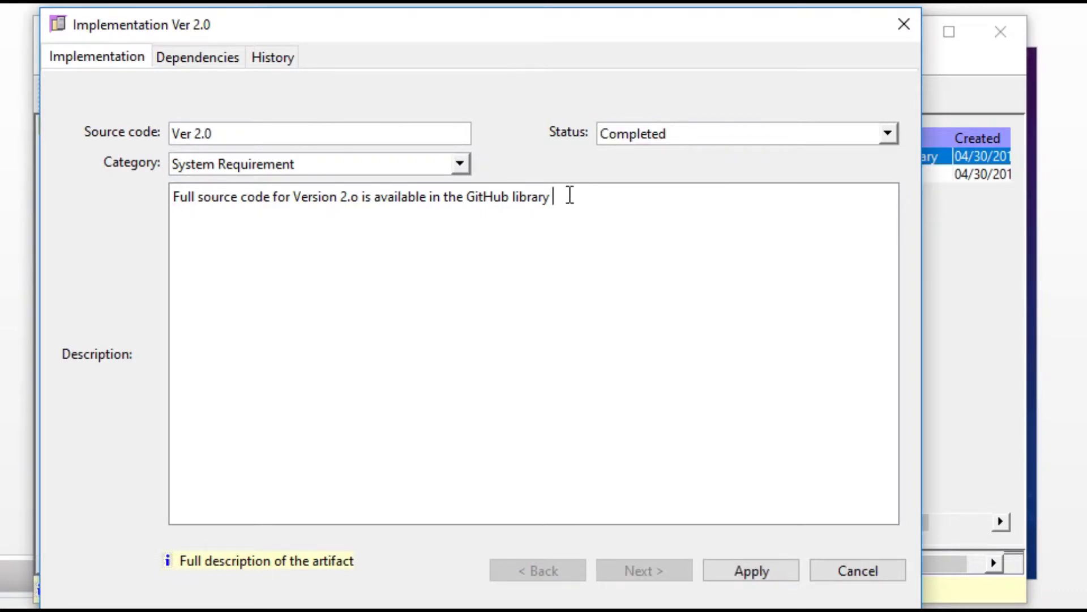
left_click_drag(172, 214, 157, 198)
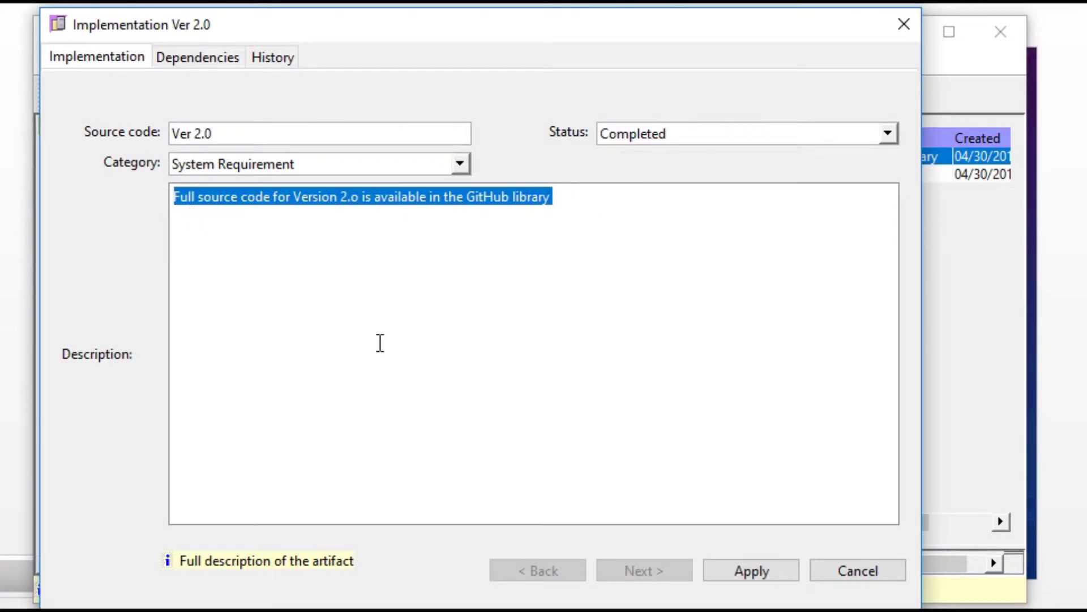
left_click(525, 441)
left_click(757, 563)
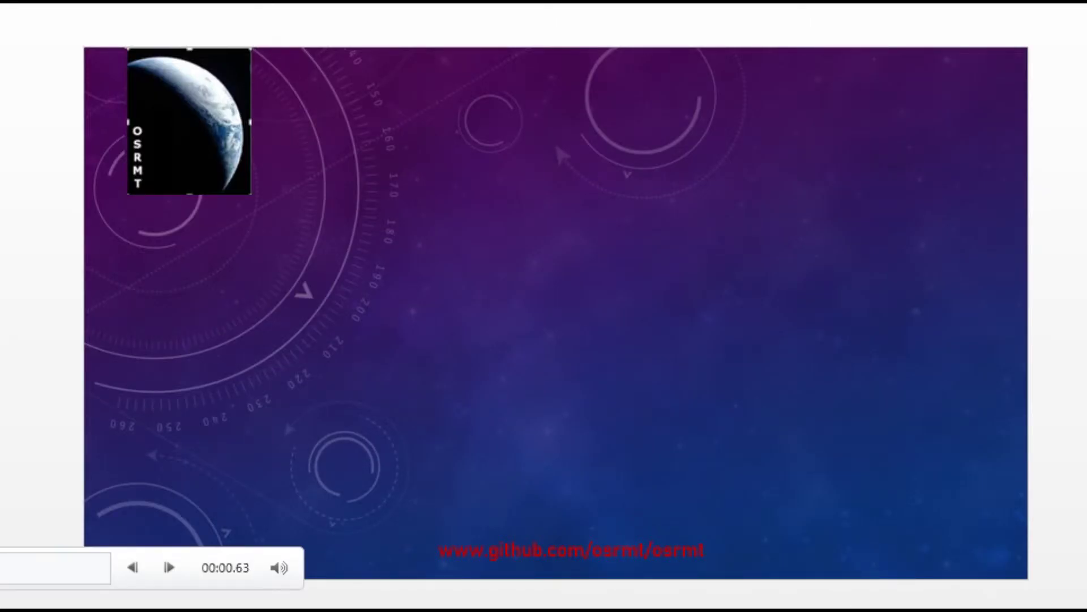
Switch back to OSRMT and open the Application installation test case.
mouse_move(1, 567)
key("alt+Tab")
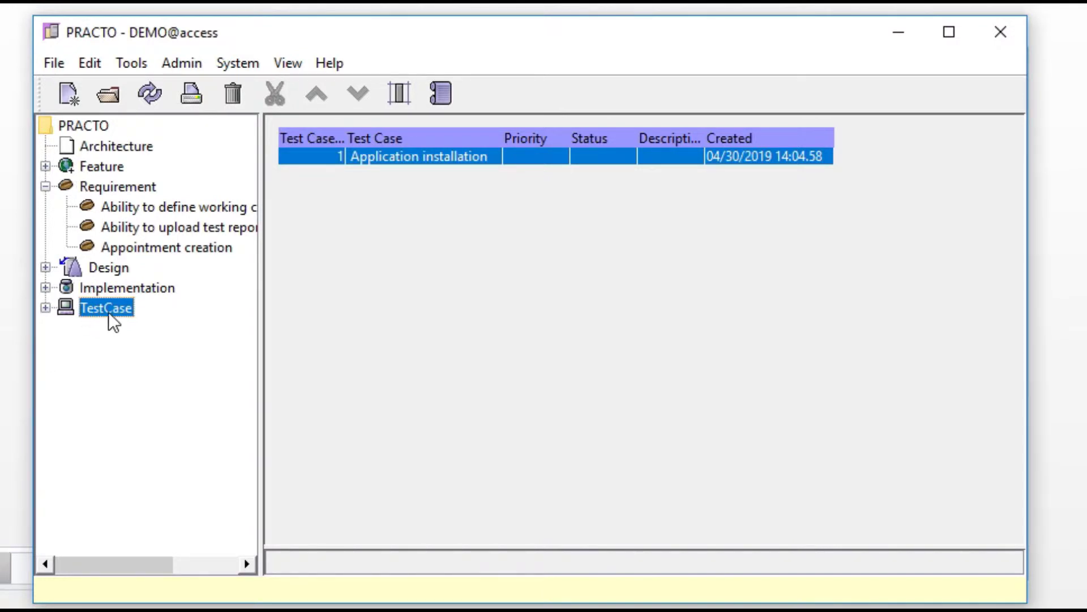
double_click(433, 152)
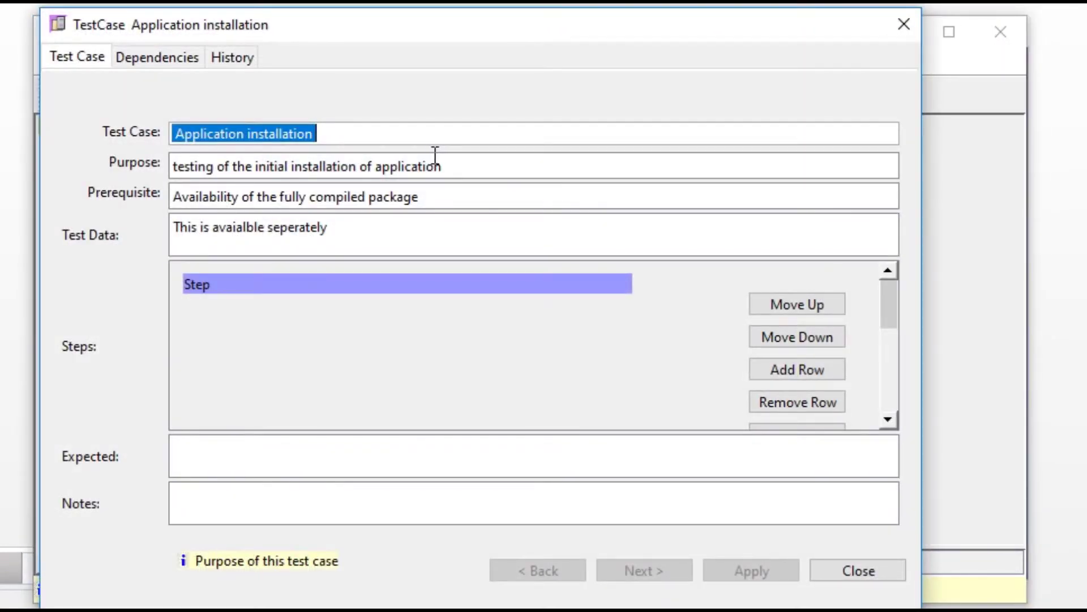
Review the test case's purpose, prerequisite, test data, expected and notes fields, then apply and close it.
left_click(262, 166)
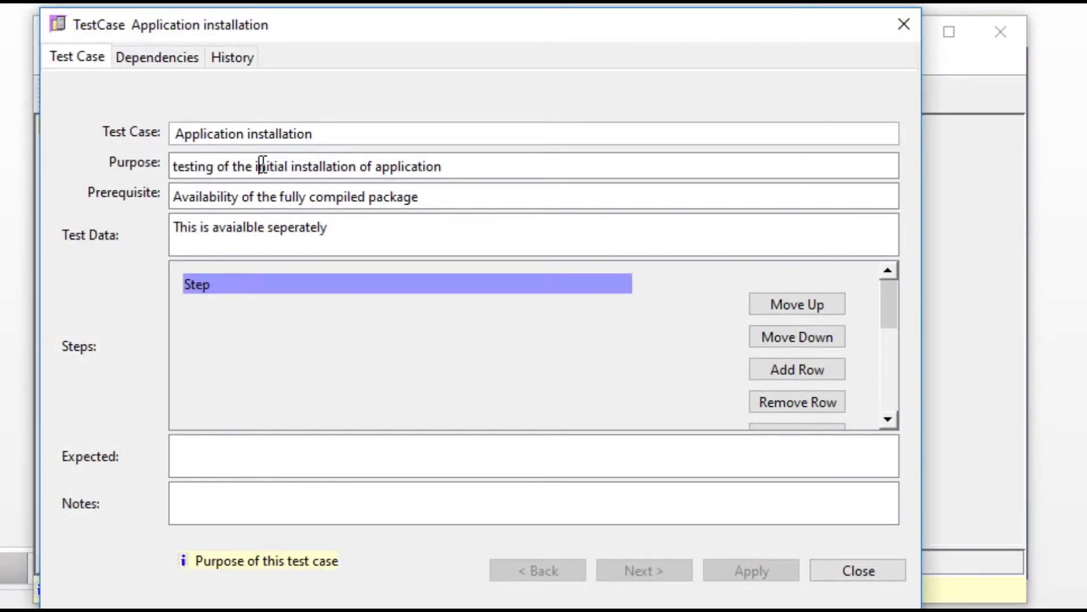
left_click(171, 193)
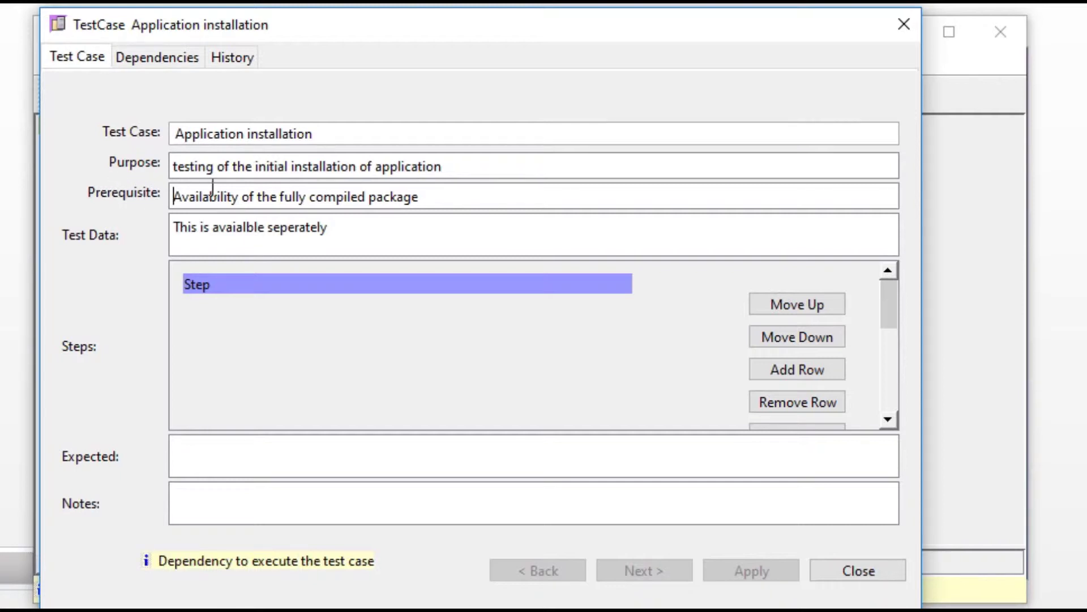
left_click_drag(444, 199, 170, 228)
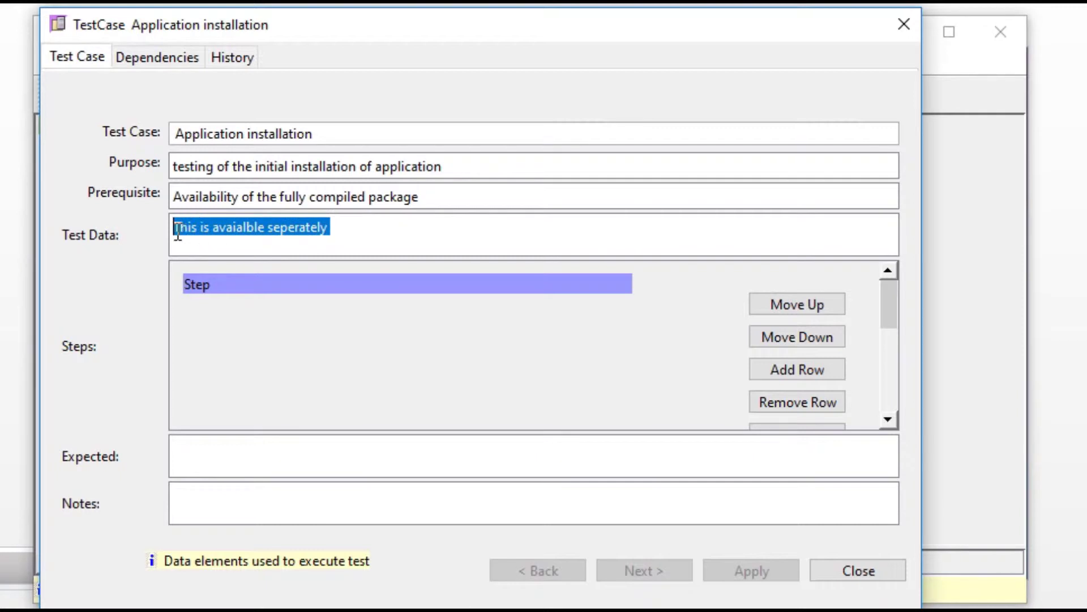
left_click(239, 453)
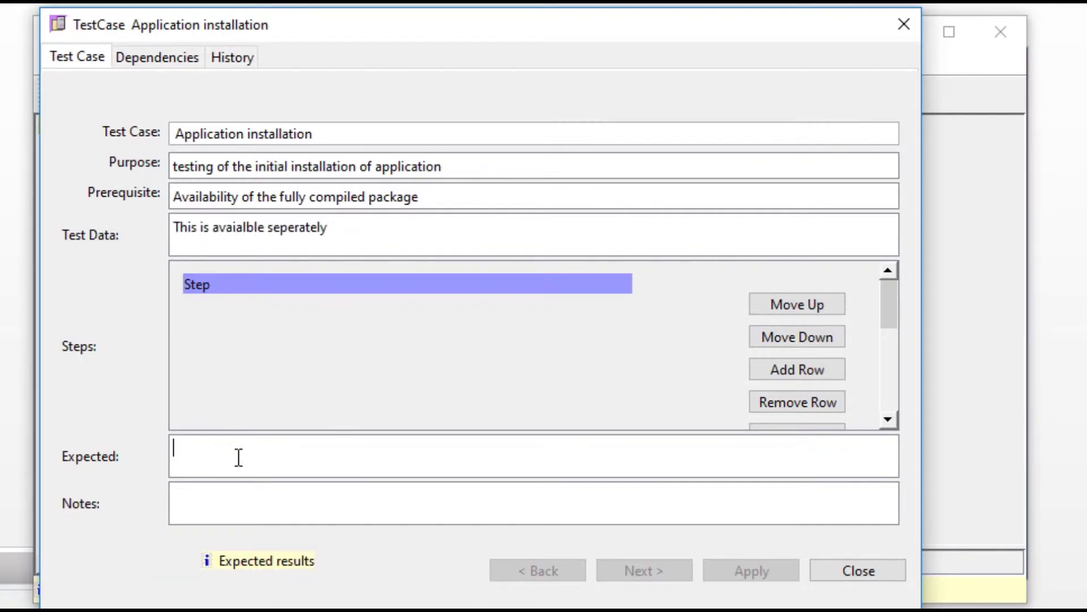
left_click(297, 500)
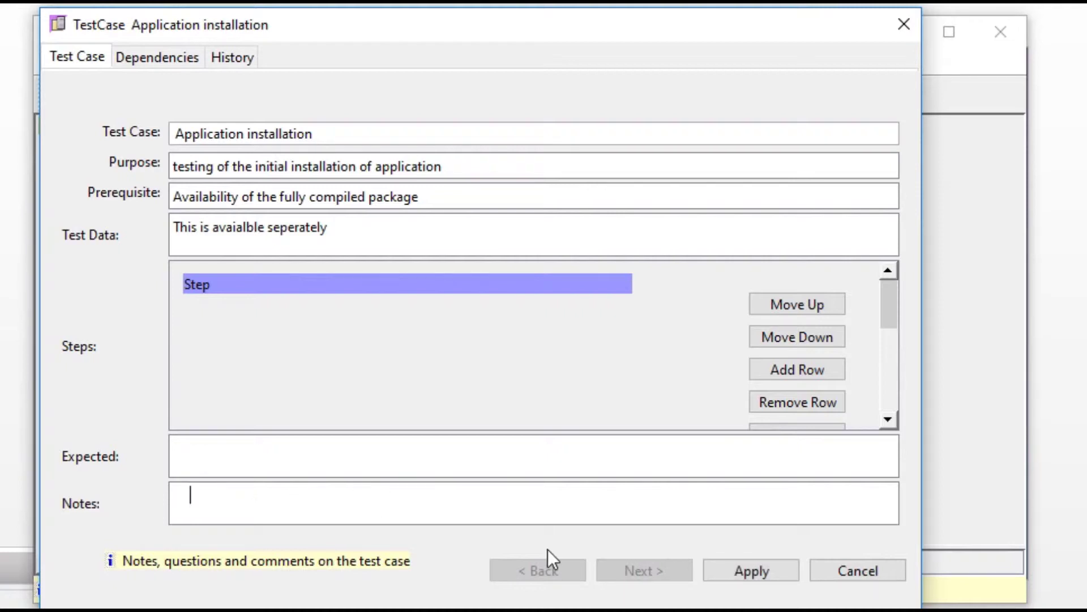
left_click(744, 569)
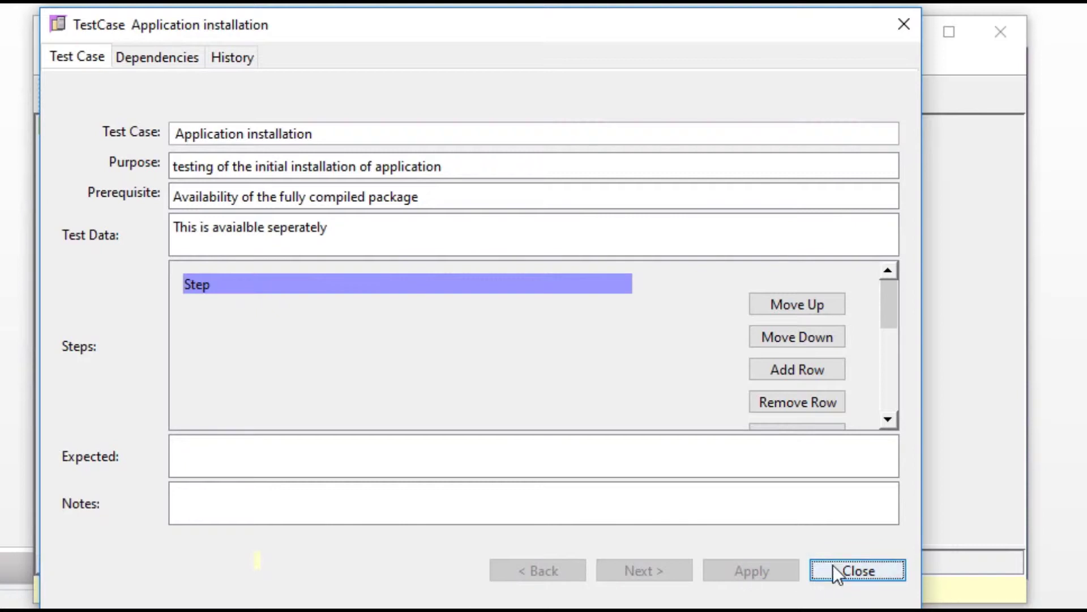
left_click(847, 570)
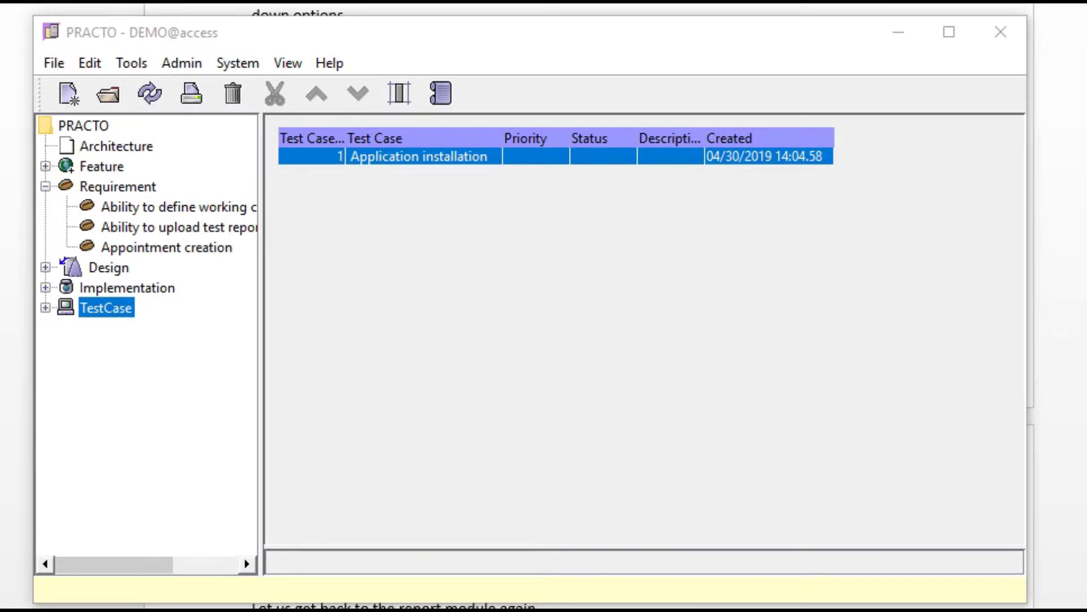
Return to the PRACTO product in OSRMT and open its list of available reports.
key("alt+Tab")
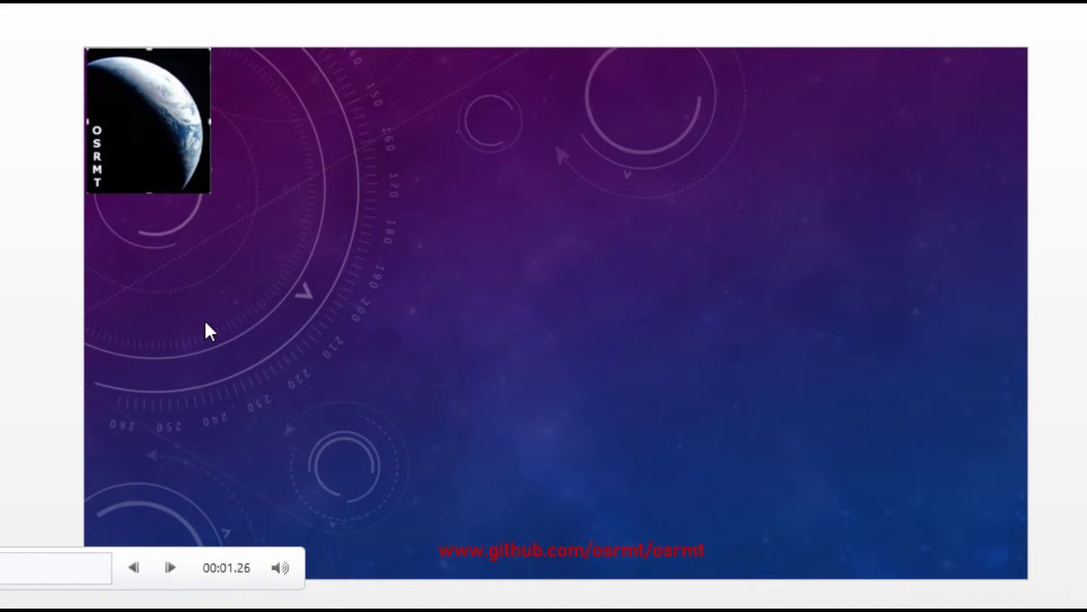
key("alt+Tab")
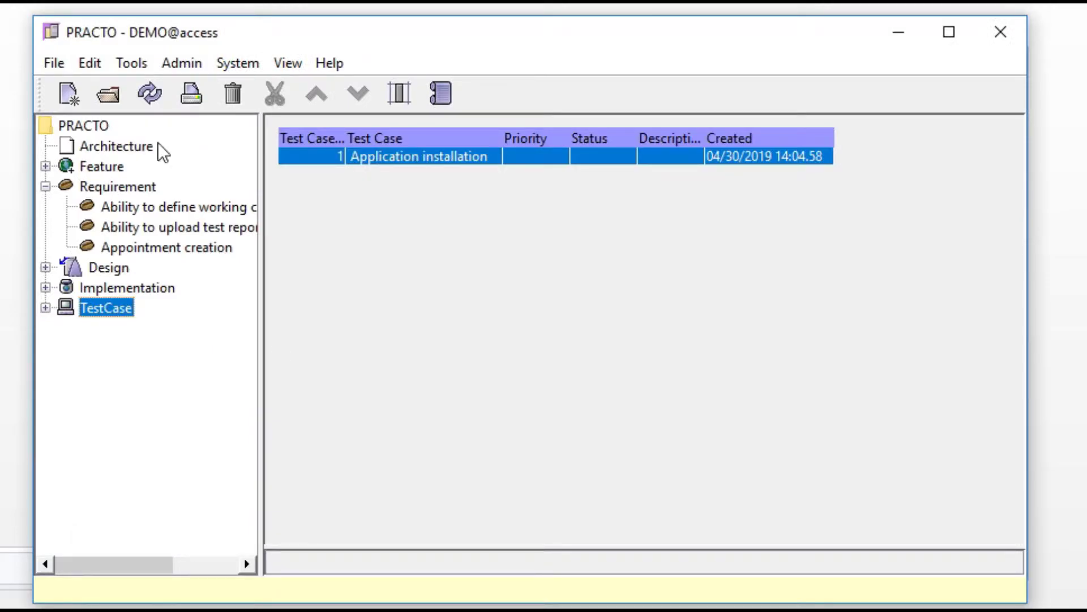
left_click(131, 63)
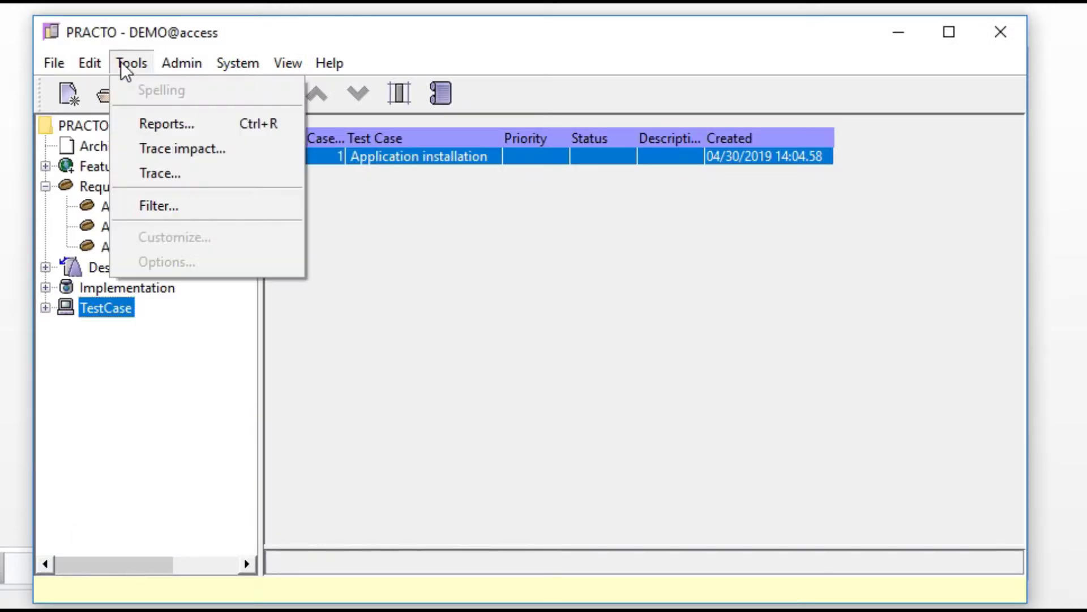
left_click(158, 124)
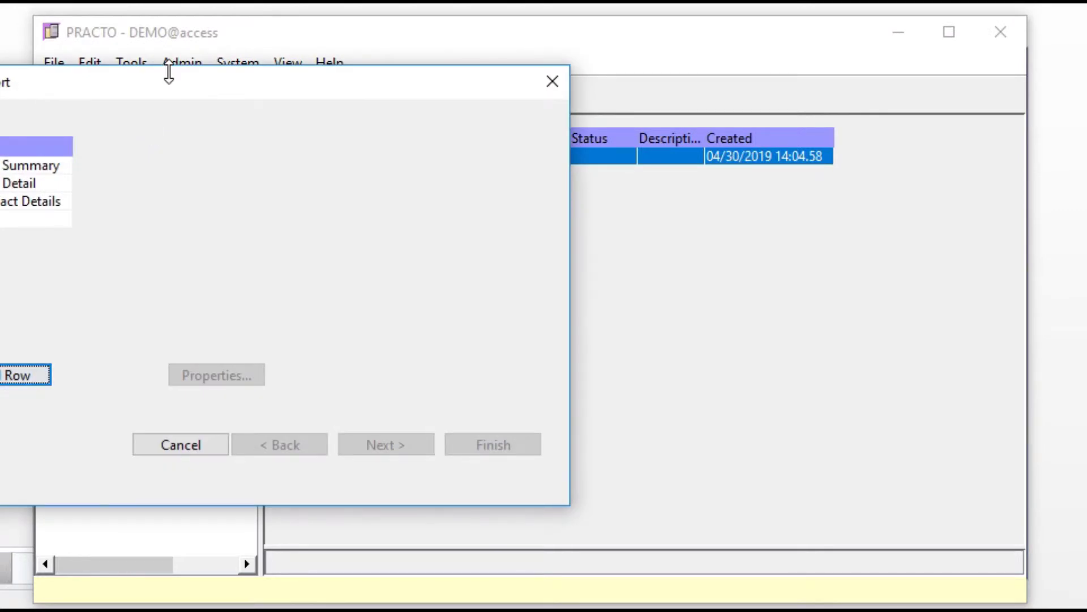
Generate the Artifact Summary report for the PRACTO product as a PDF, accepting the suggested file name.
left_click_drag(277, 94, 445, 78)
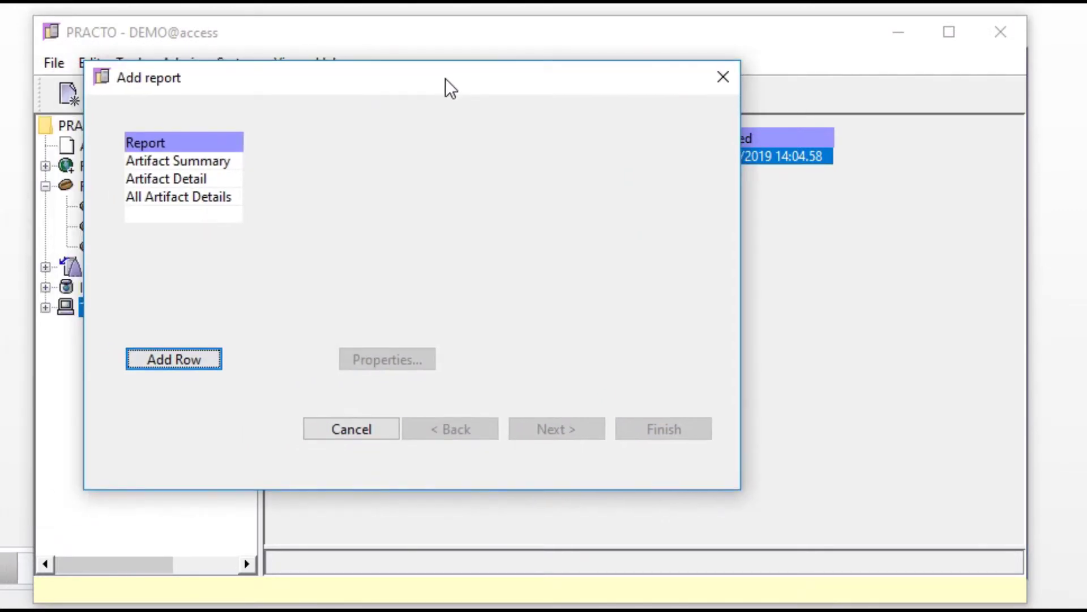
left_click(201, 157)
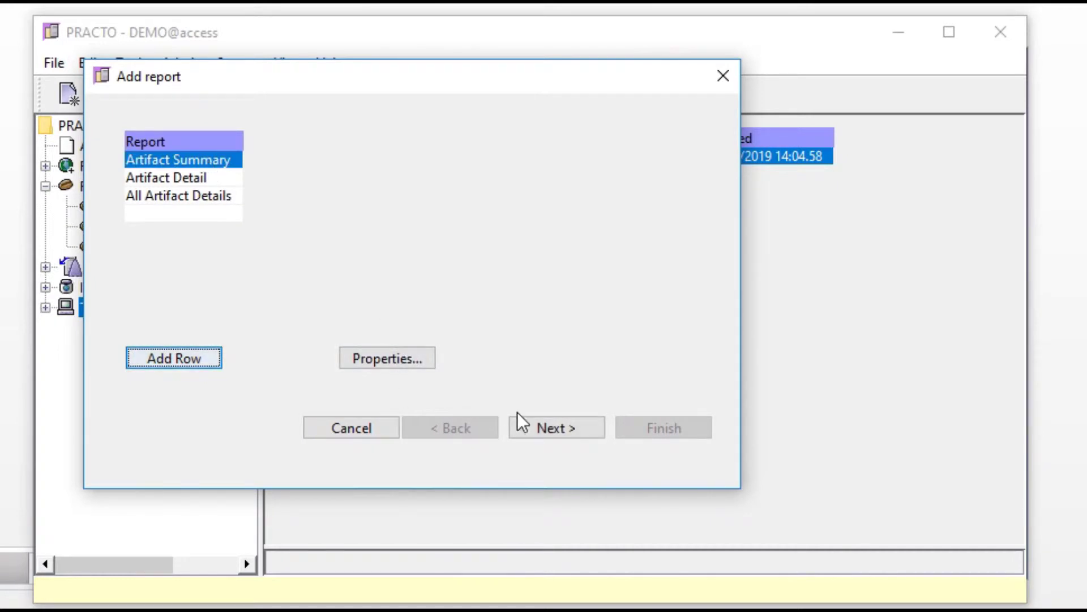
left_click(543, 425)
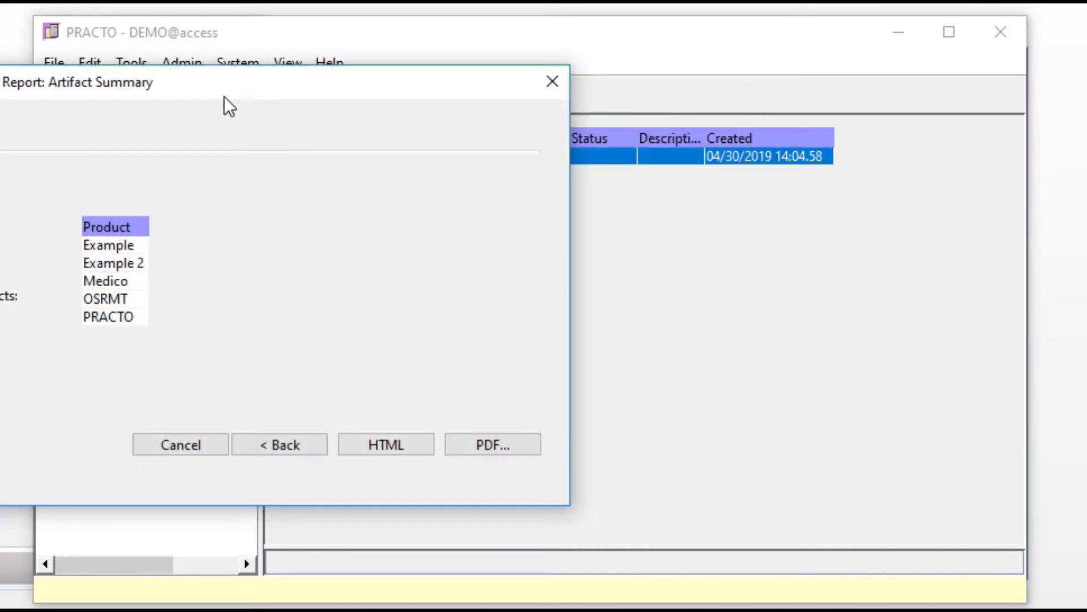
left_click_drag(220, 86, 396, 113)
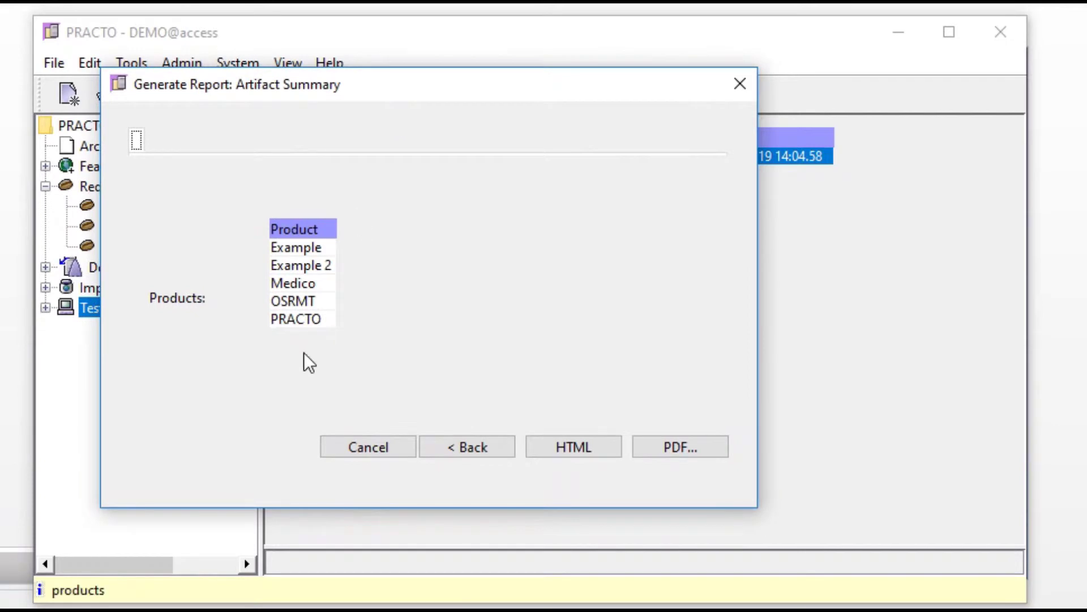
left_click(306, 320)
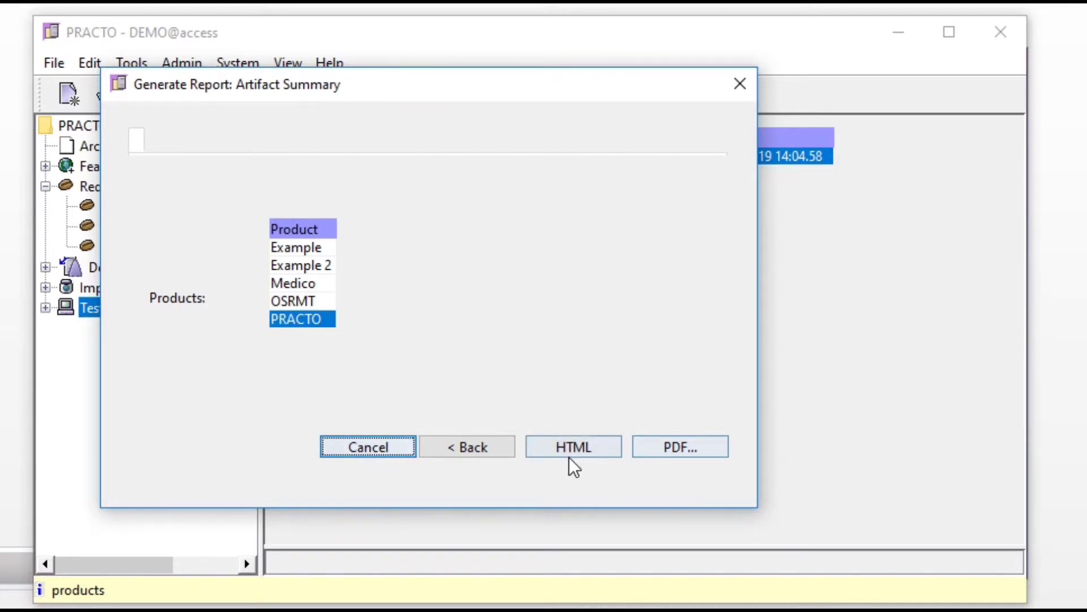
left_click(672, 451)
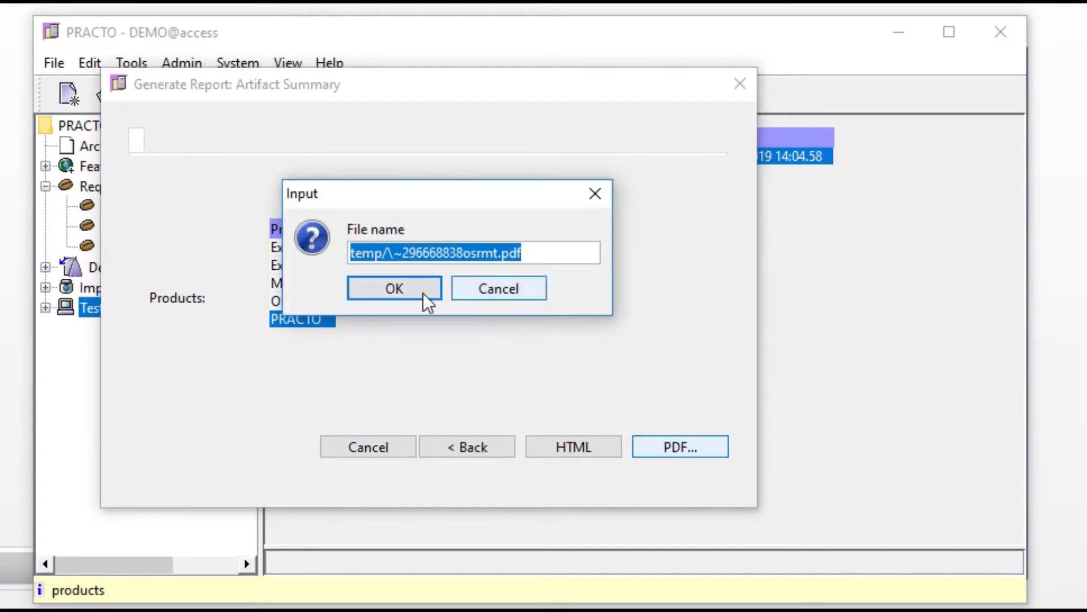
left_click(396, 279)
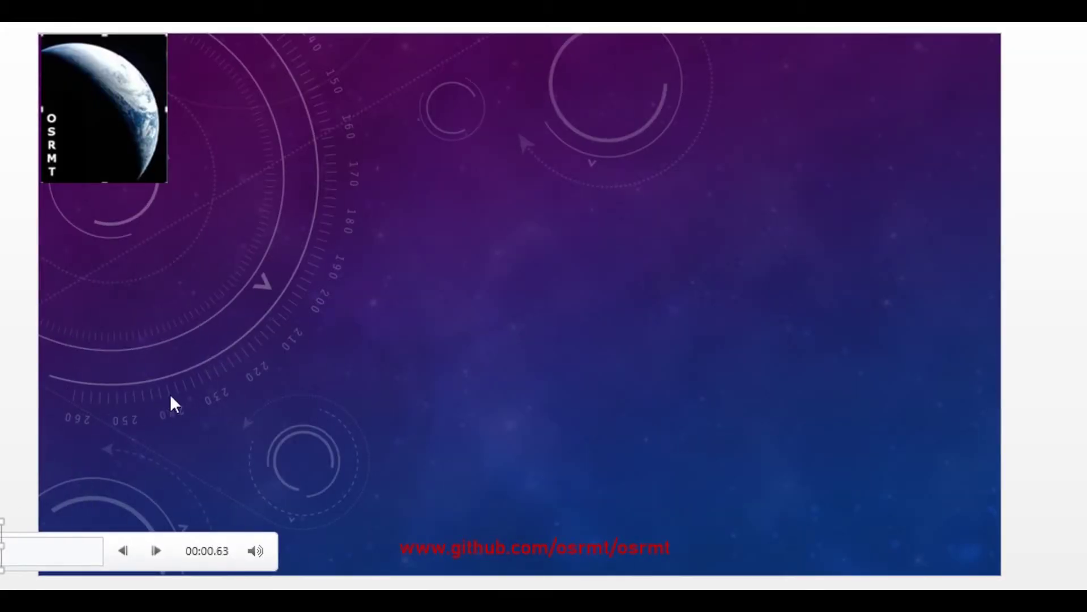
Switch back to OSRMT and open the list of available reports for the PRACTO product.
key("alt+Tab")
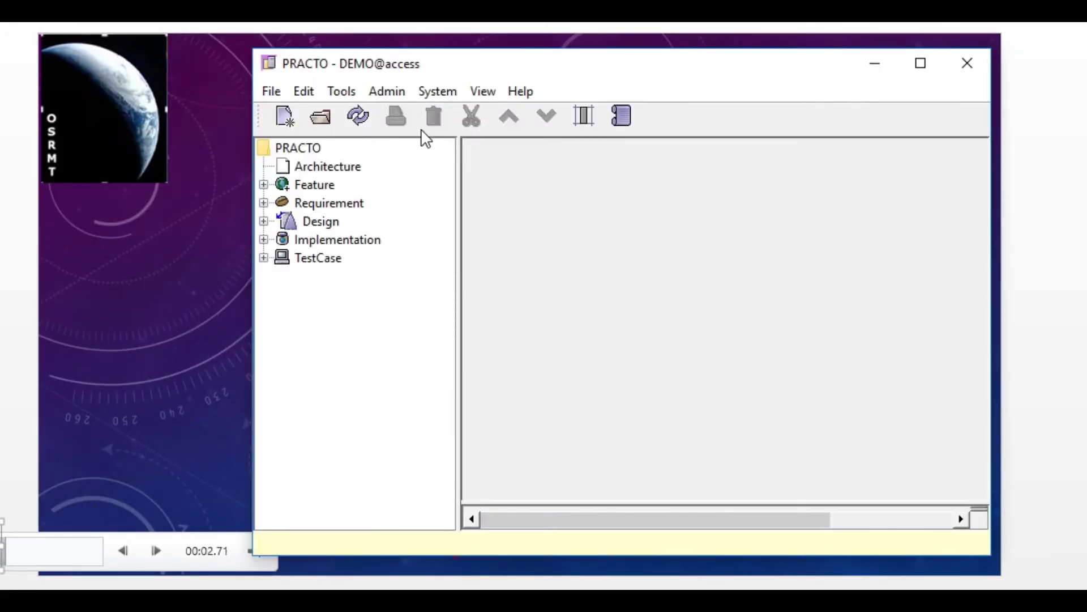
left_click(338, 93)
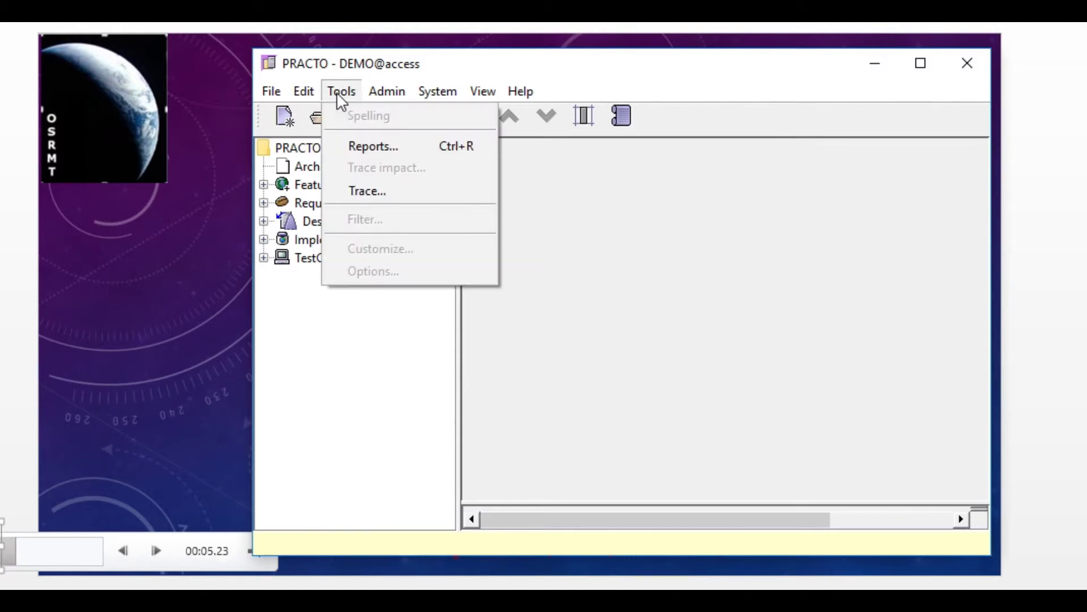
left_click(377, 143)
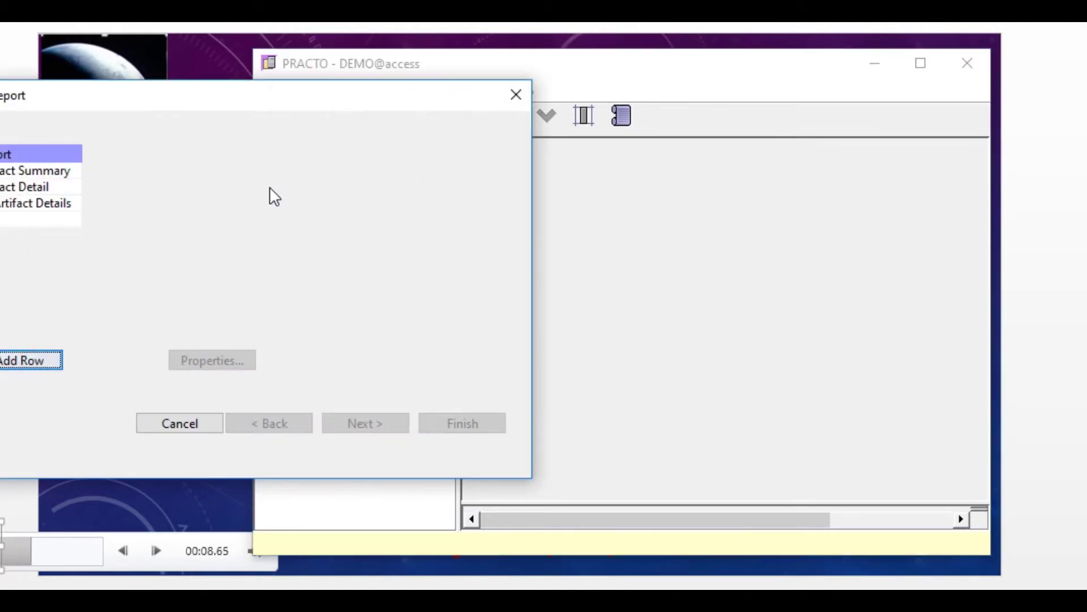
left_click_drag(115, 104, 371, 108)
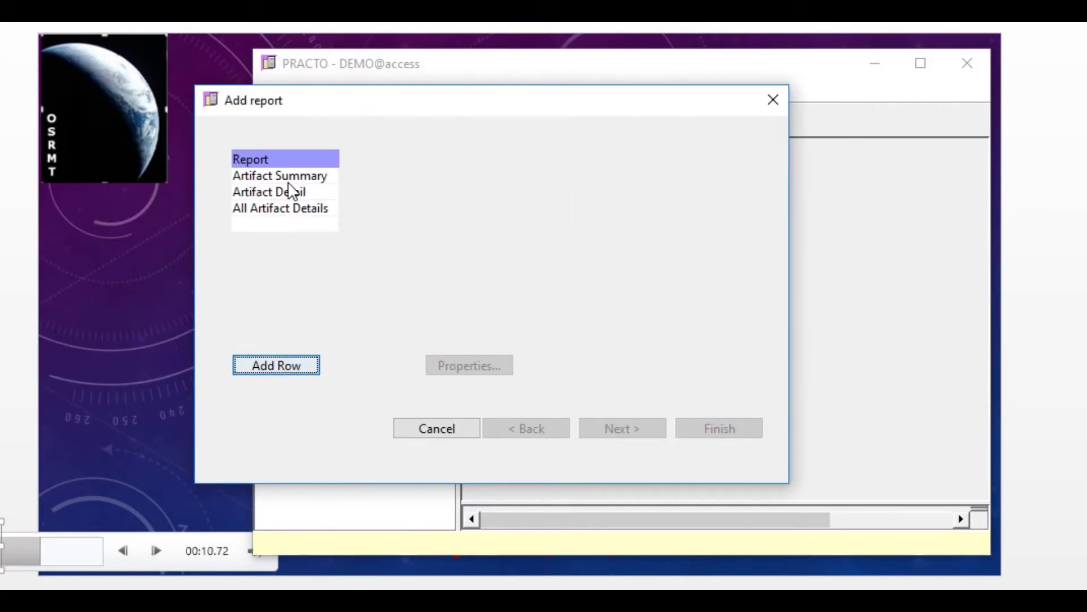
Open the Artifact Summary report's properties and review its XML and SQL report settings, including the SQL field.
left_click(288, 177)
left_click(461, 367)
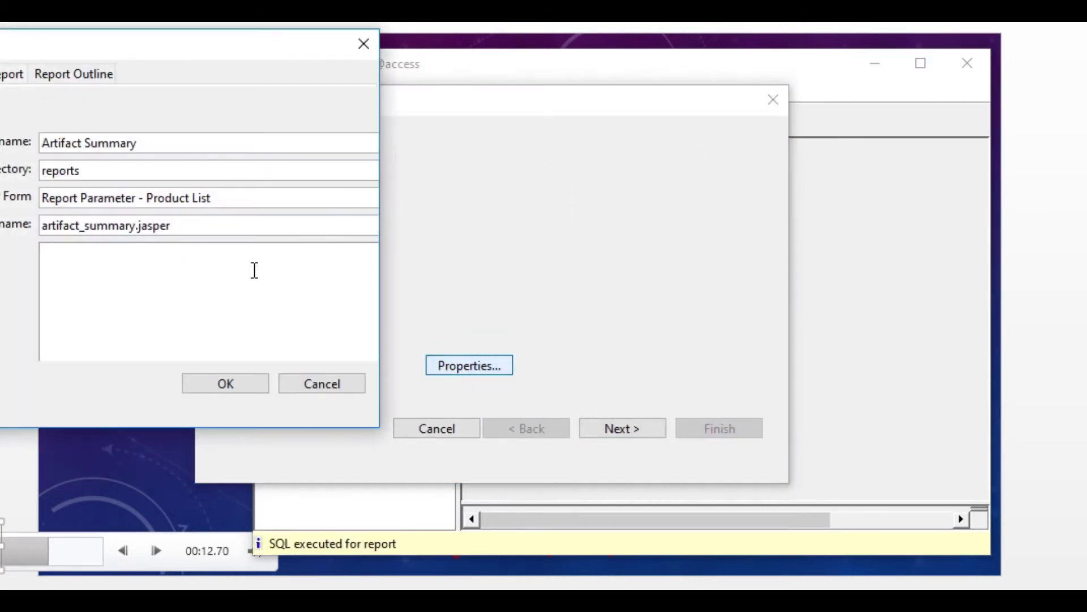
left_click_drag(126, 48, 465, 68)
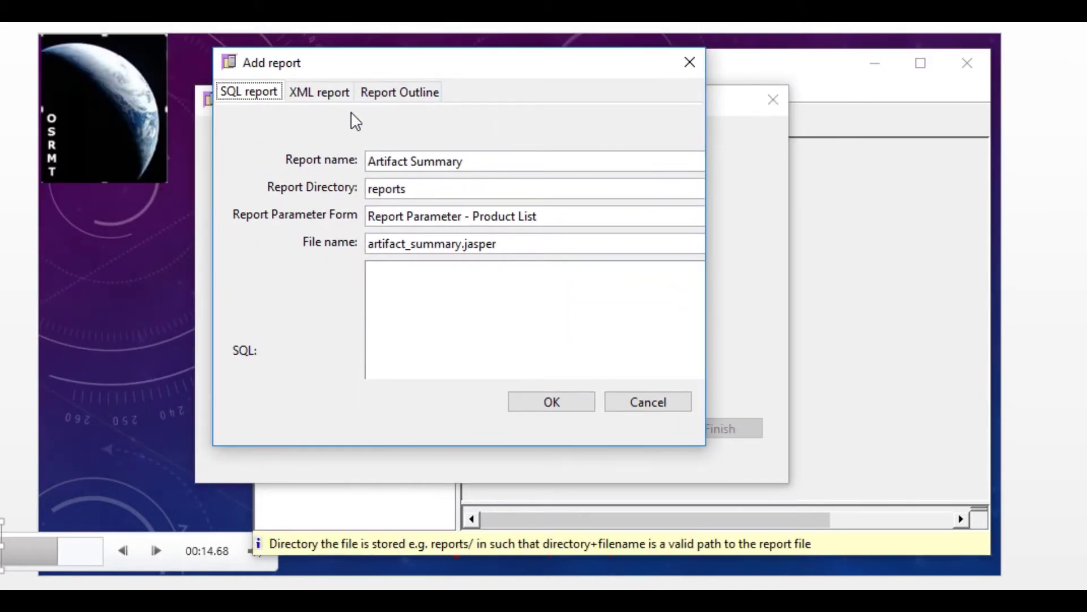
left_click(303, 95)
left_click(258, 95)
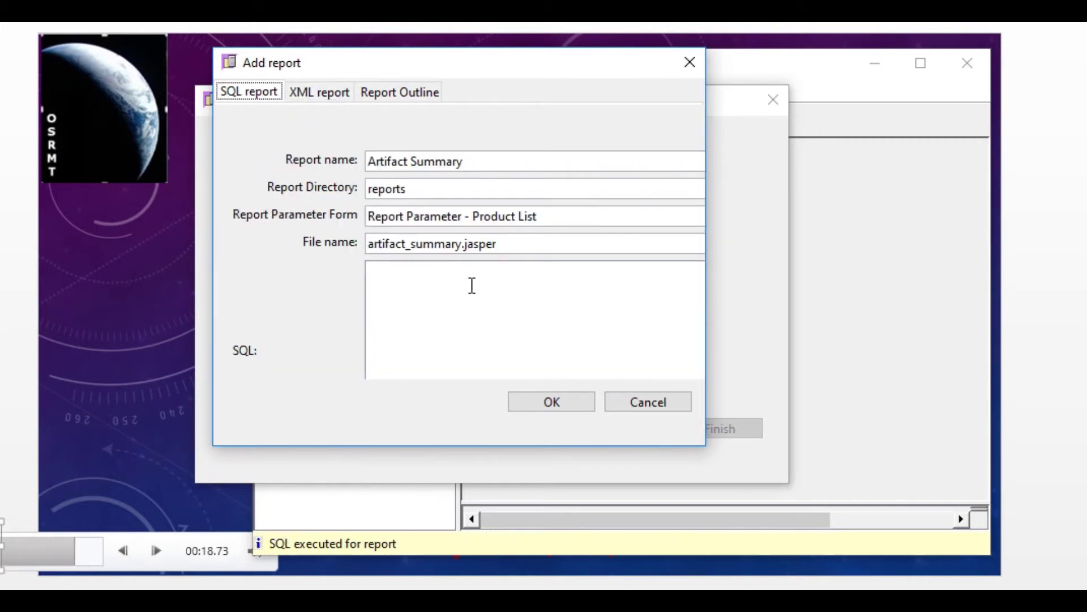
left_click(448, 321)
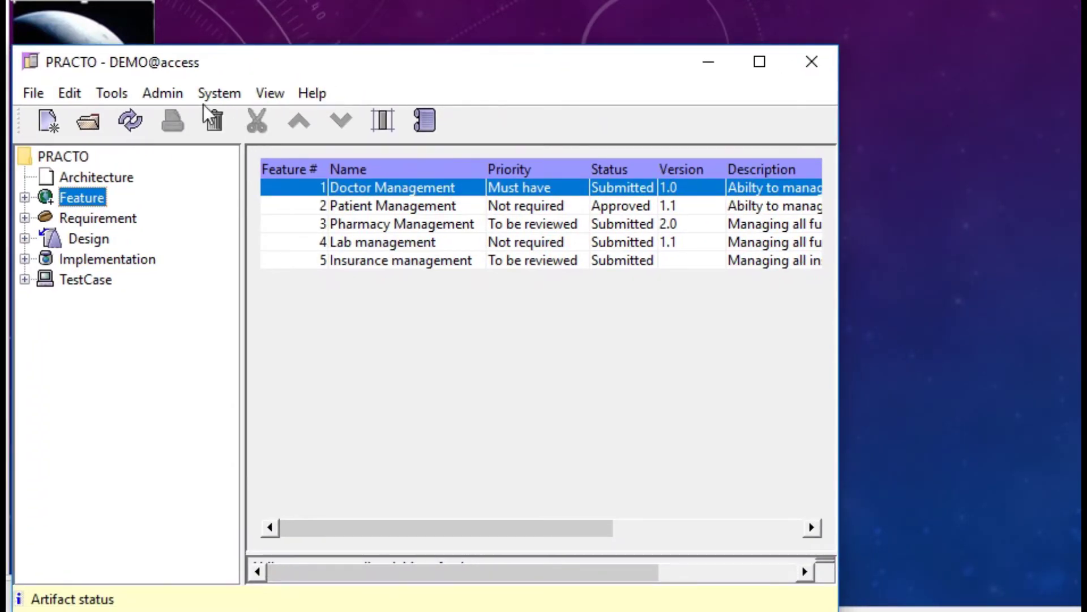
Filter the PRACTO feature list by version 1.0 and category System Requirement.
left_click(113, 93)
left_click(172, 233)
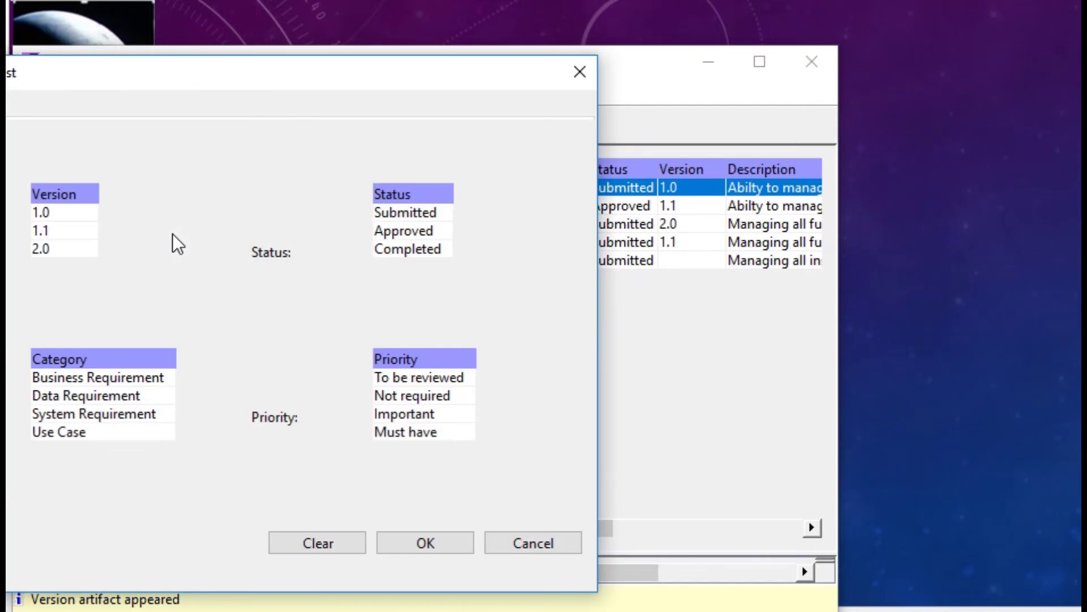
left_click_drag(267, 76, 445, 56)
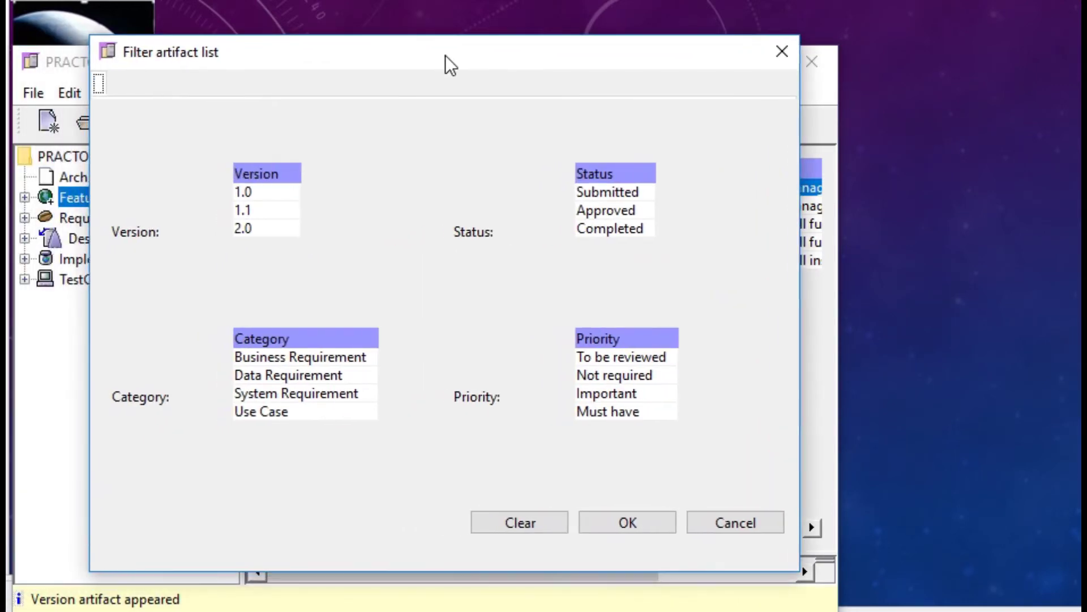
left_click(252, 193)
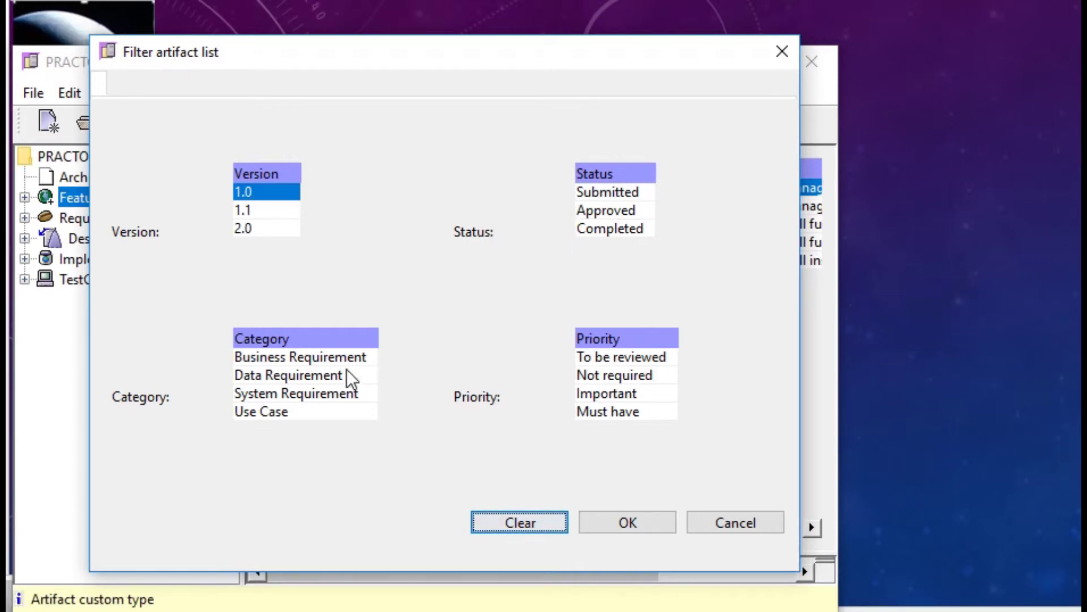
left_click(332, 391)
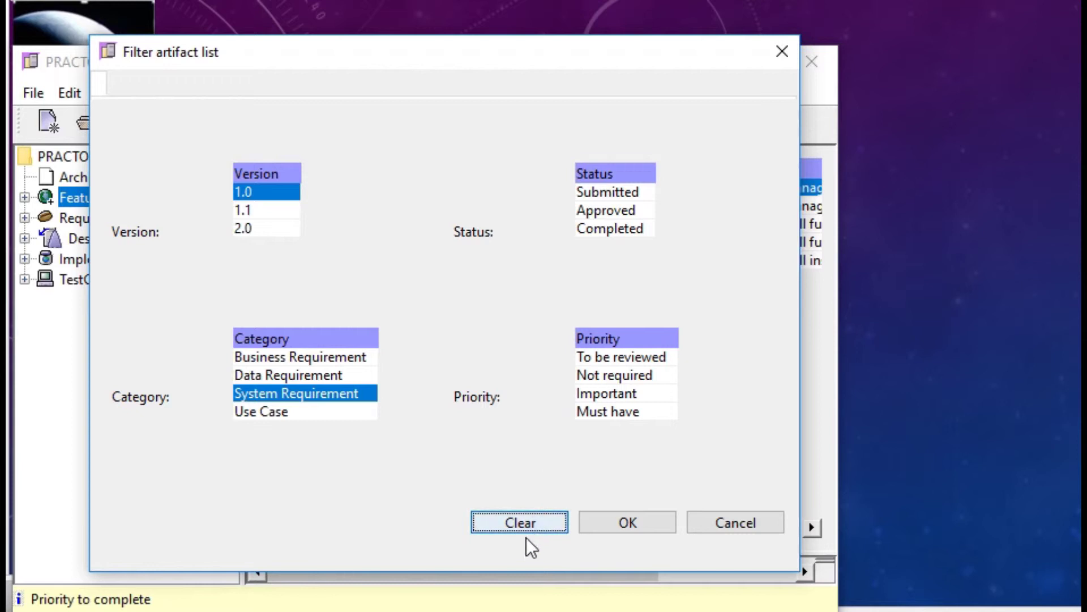
left_click(606, 517)
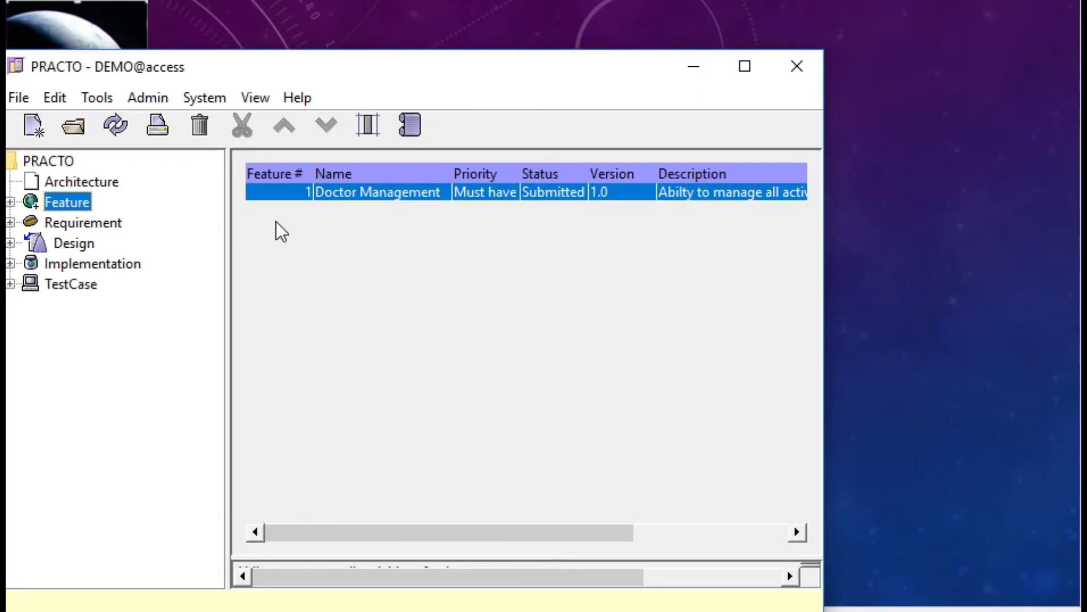
Open the user administration list, review the usernames and positions, and close it without changes.
left_click(148, 99)
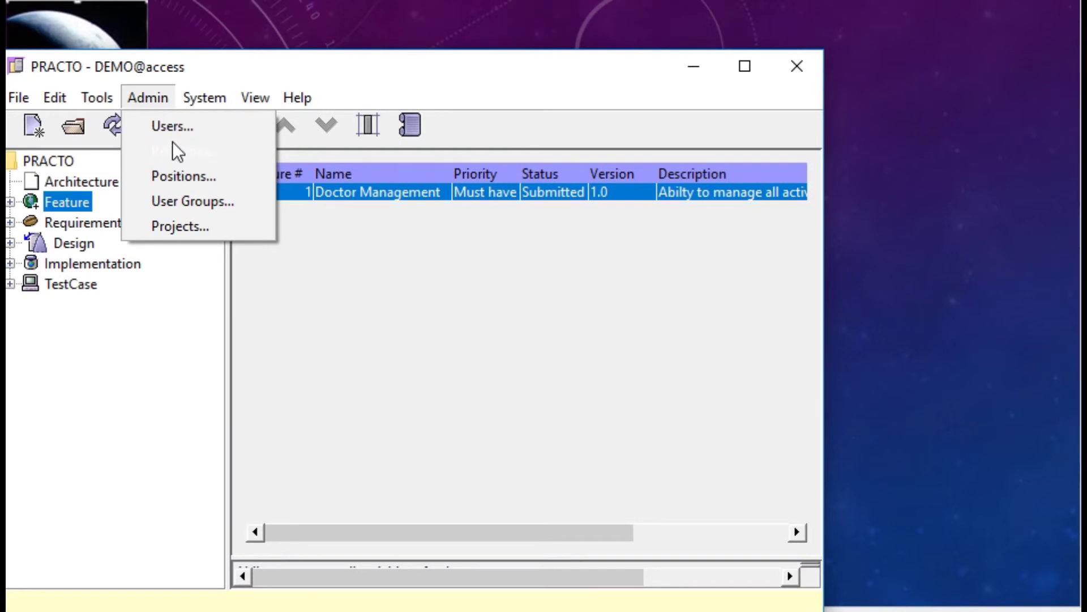
left_click(171, 126)
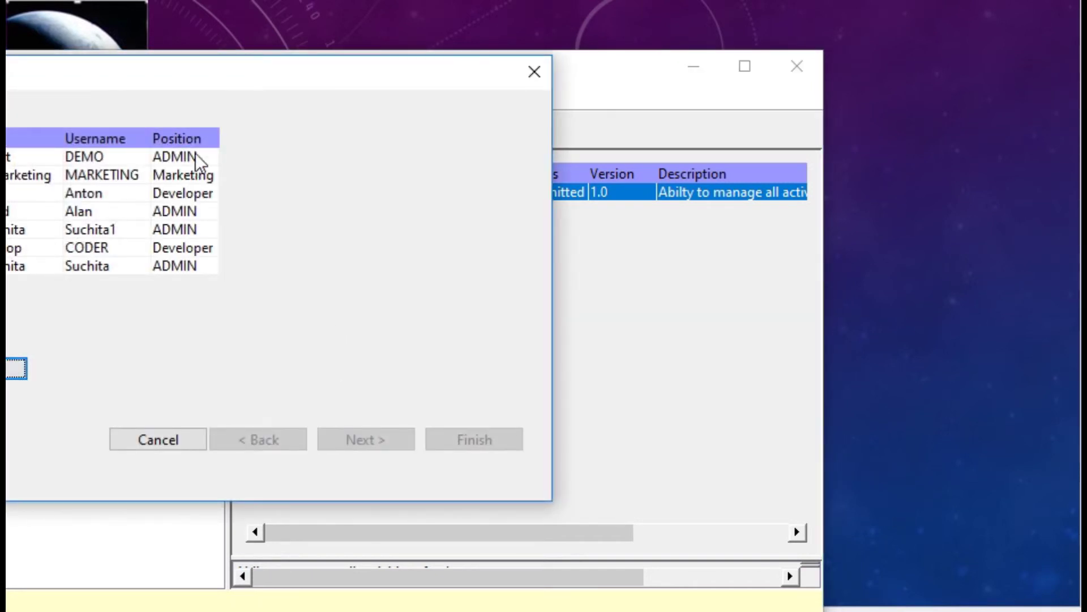
left_click_drag(208, 69, 415, 83)
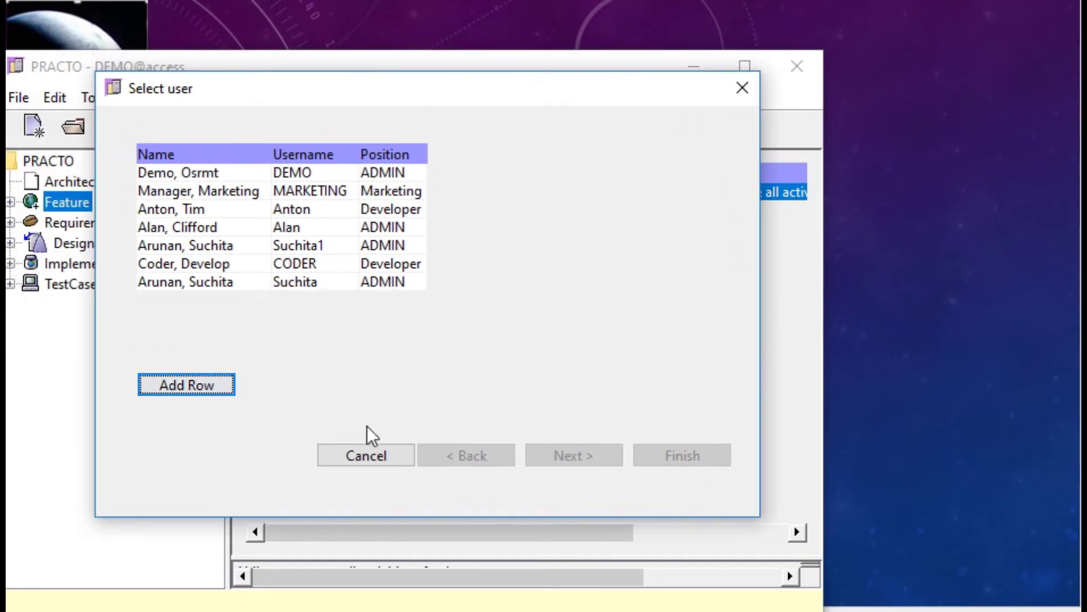
left_click(367, 451)
left_click(162, 102)
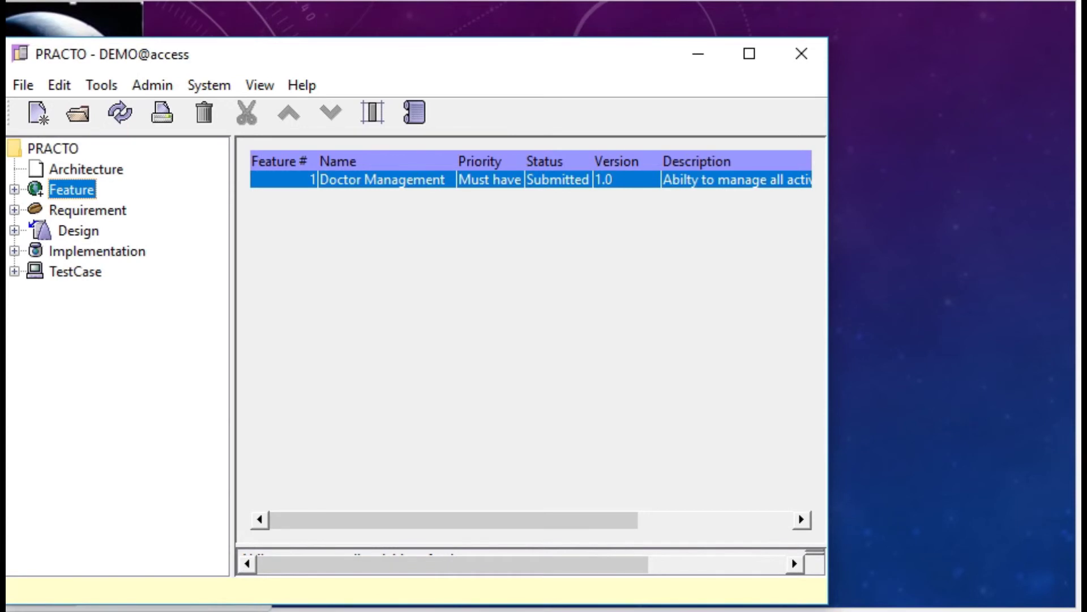
left_click(203, 86)
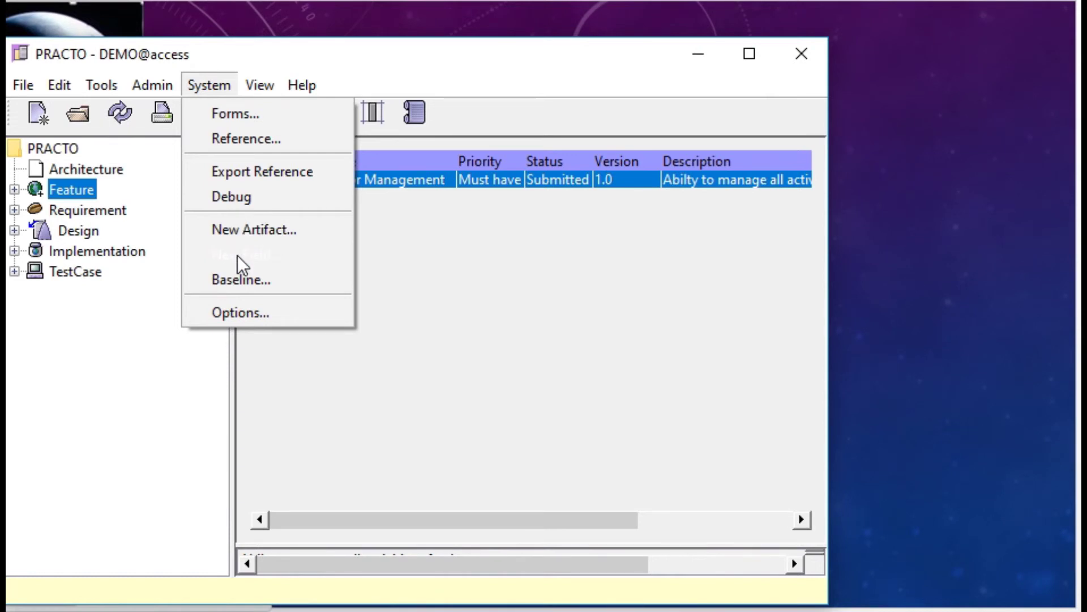
left_click(238, 320)
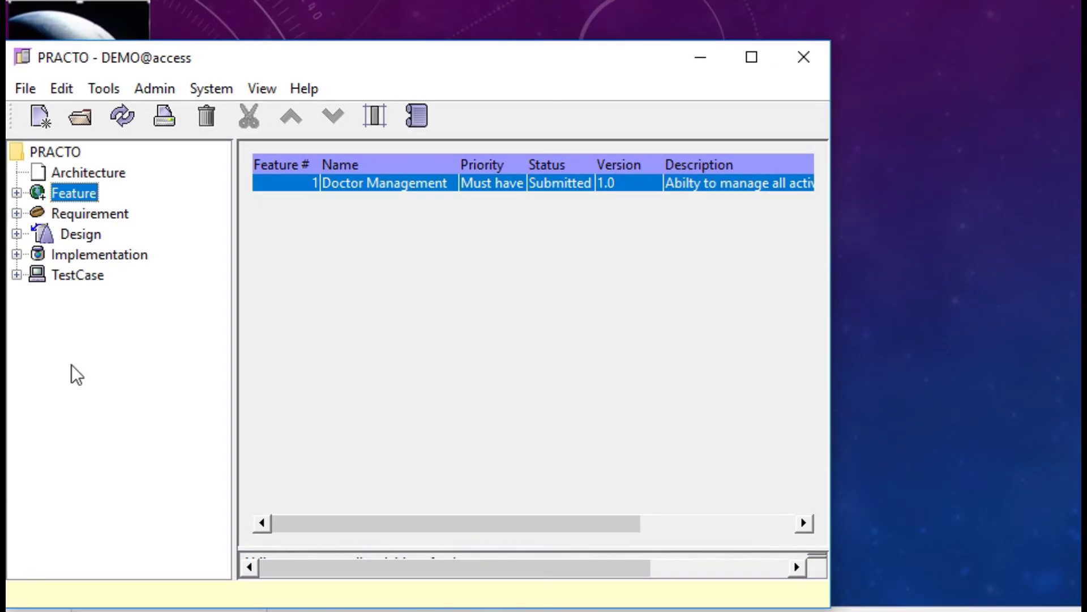
Open change control for PRACTO and view the new change requests, all change requests and own submissions.
left_click(260, 89)
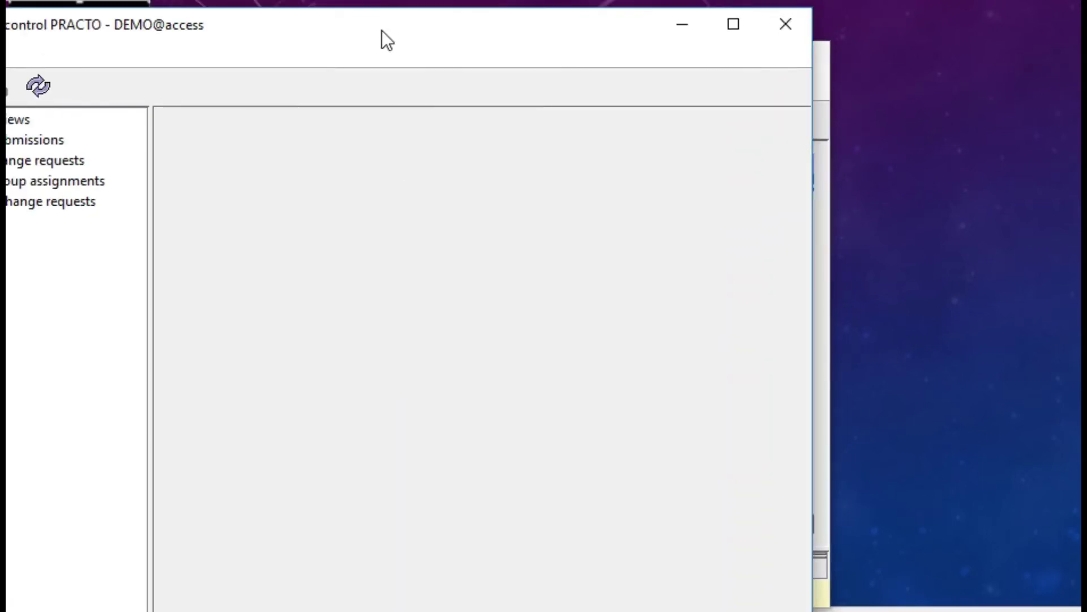
left_click_drag(381, 30, 472, 30)
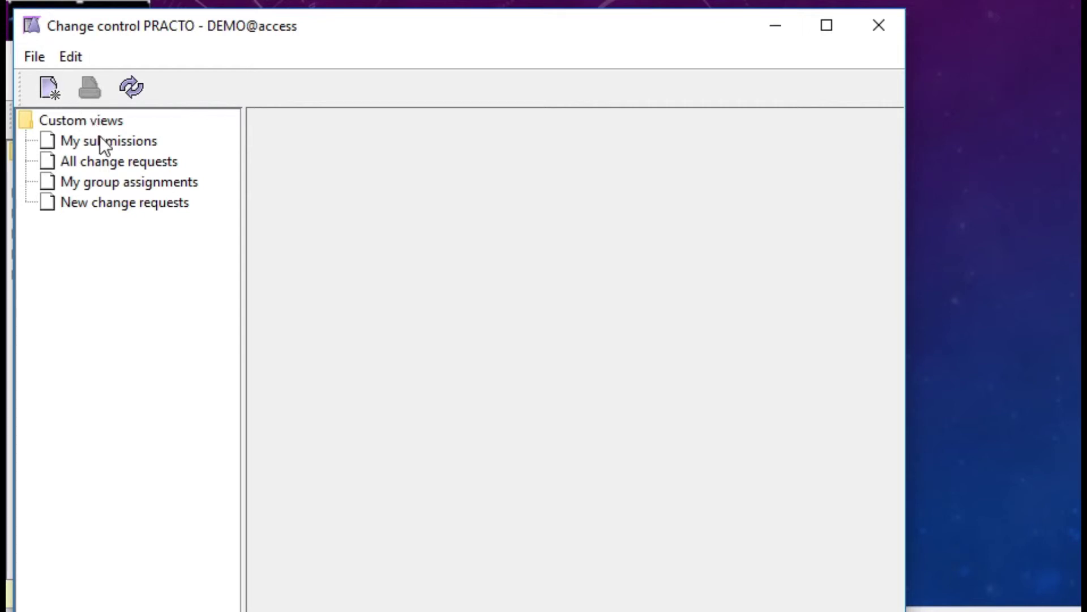
left_click(125, 204)
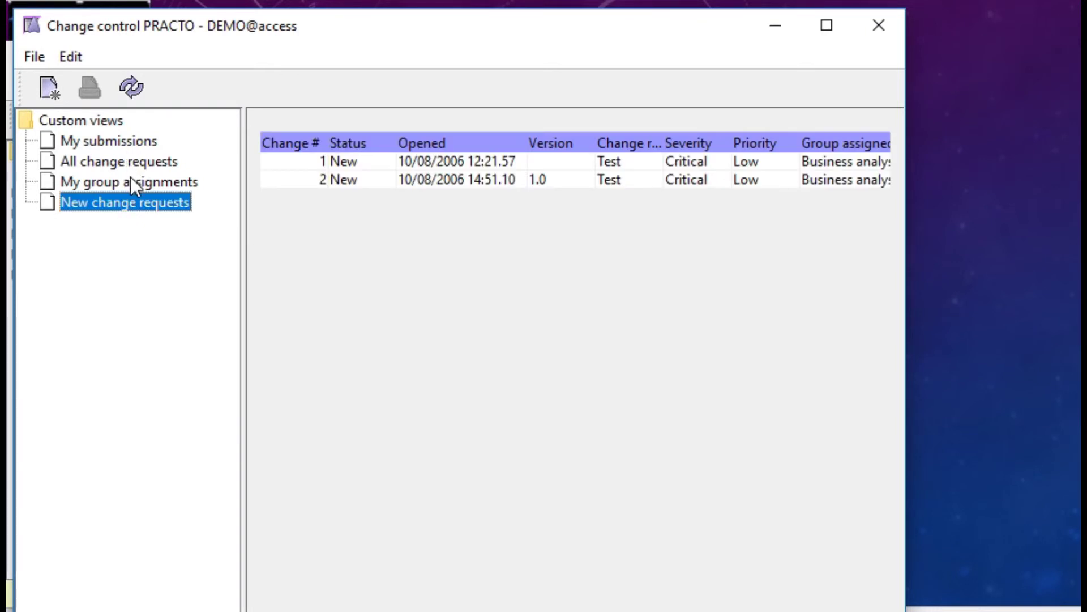
left_click(131, 162)
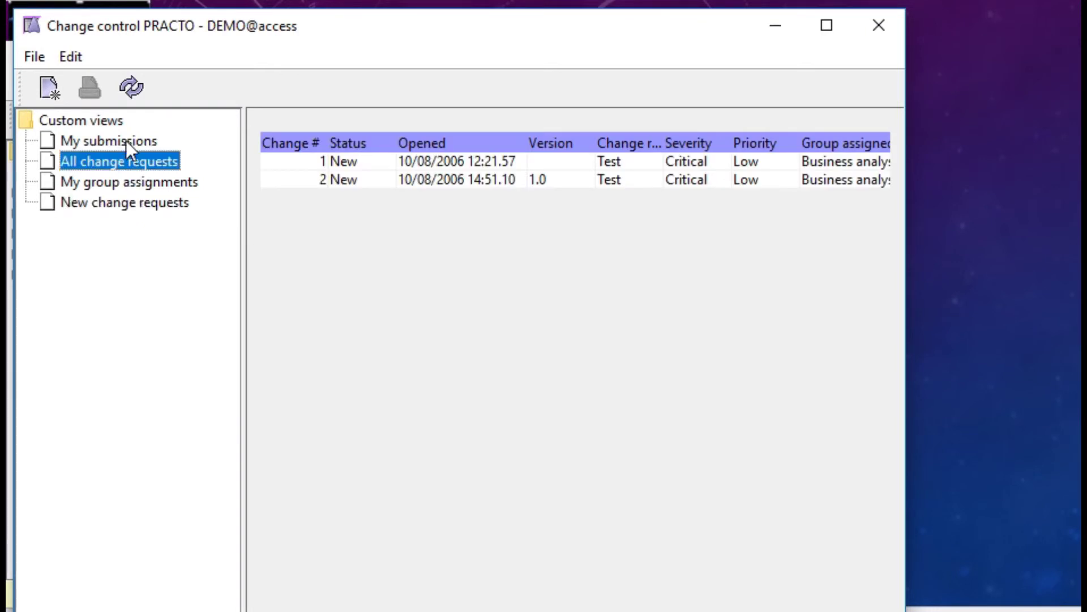
left_click(125, 139)
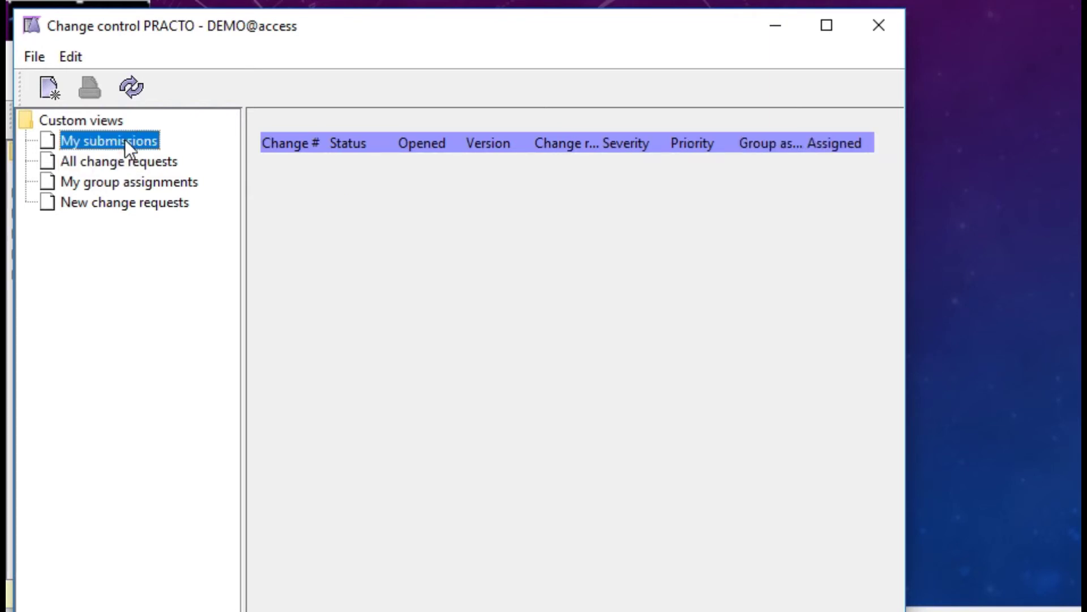
Return to the new change requests view and open change request 1 to see its details.
left_click(125, 204)
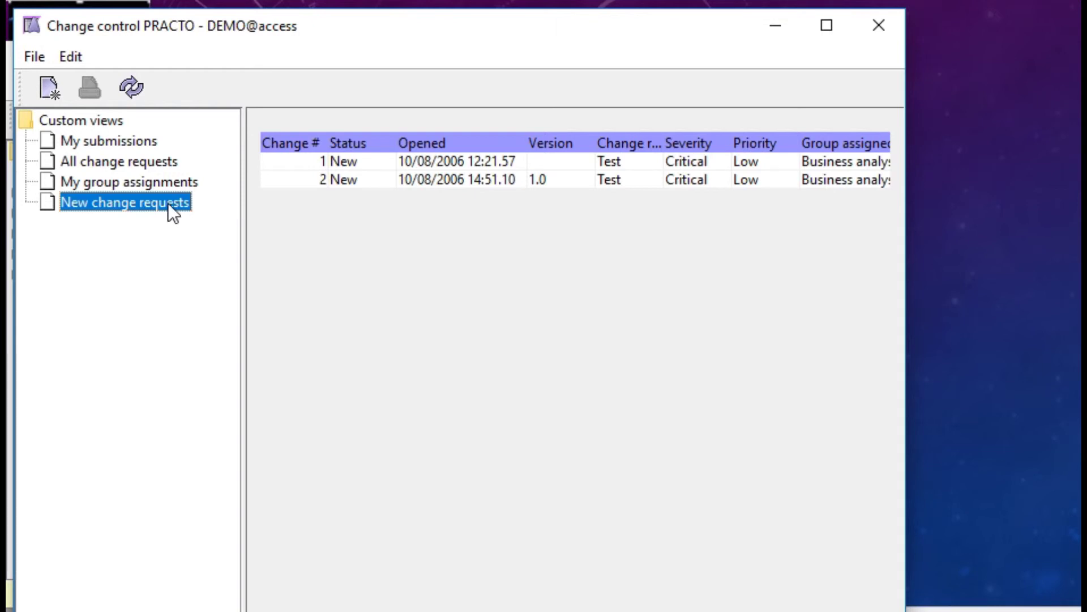
left_click(457, 163)
left_click(456, 178)
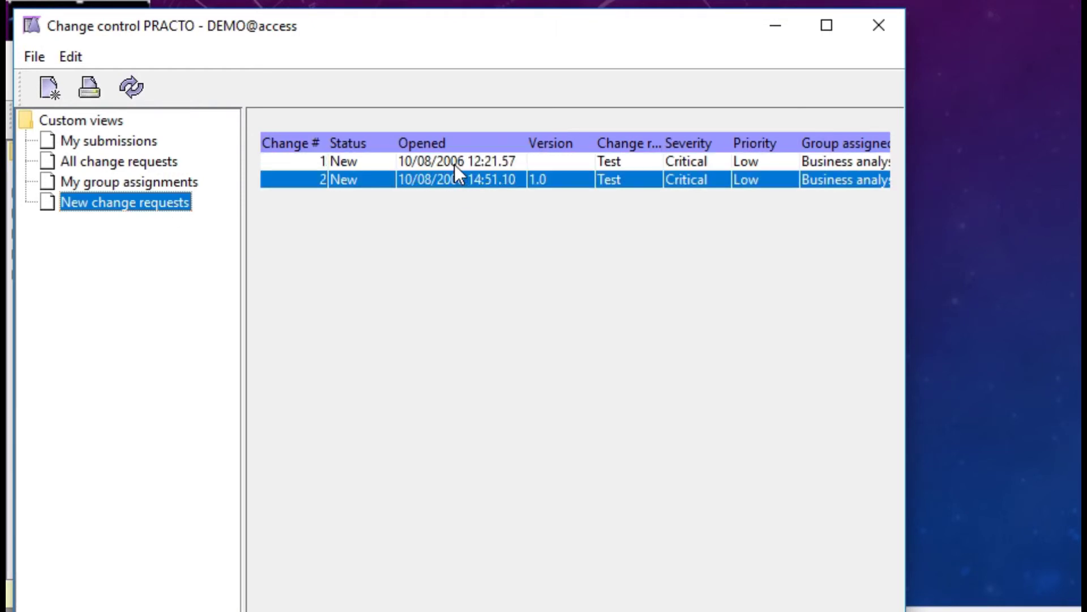
left_click(454, 164)
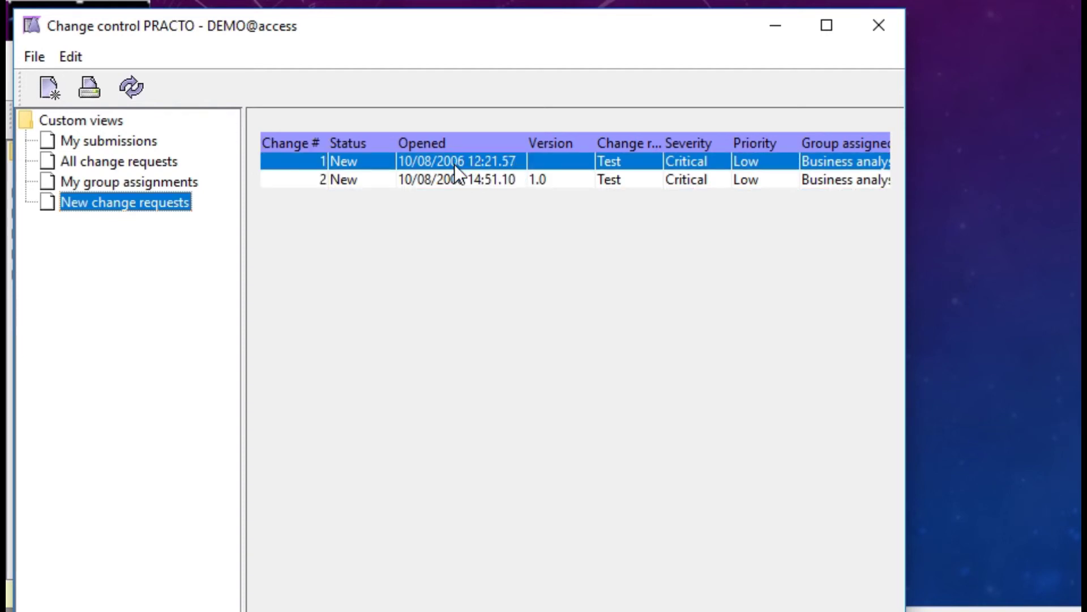
double_click(454, 163)
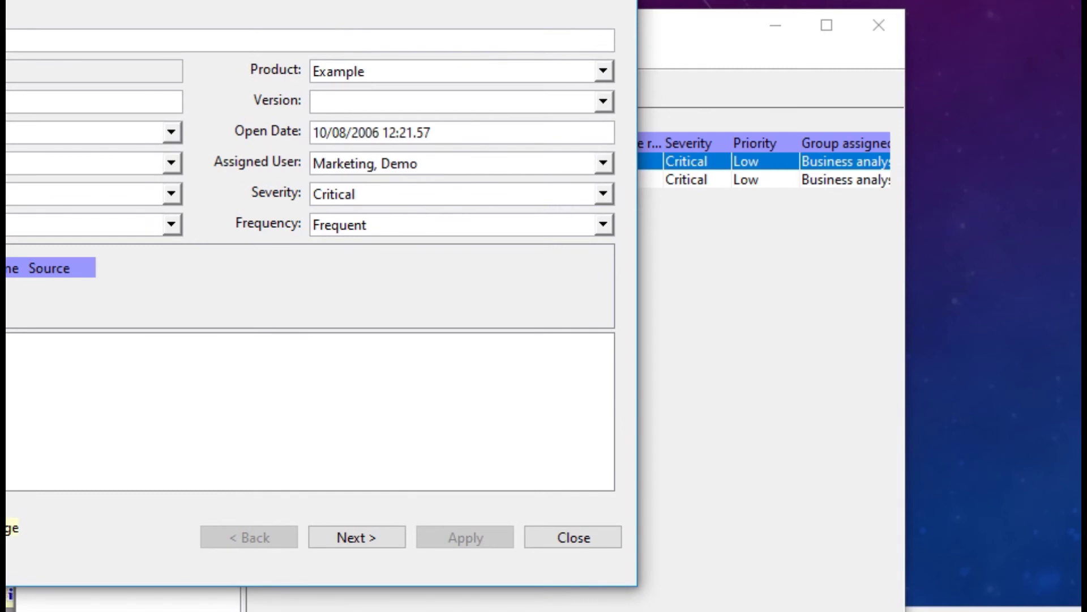
Examine the status, priority, severity, assigned user, open date, attachments and description of change request 1.
left_click_drag(304, 0, 603, 43)
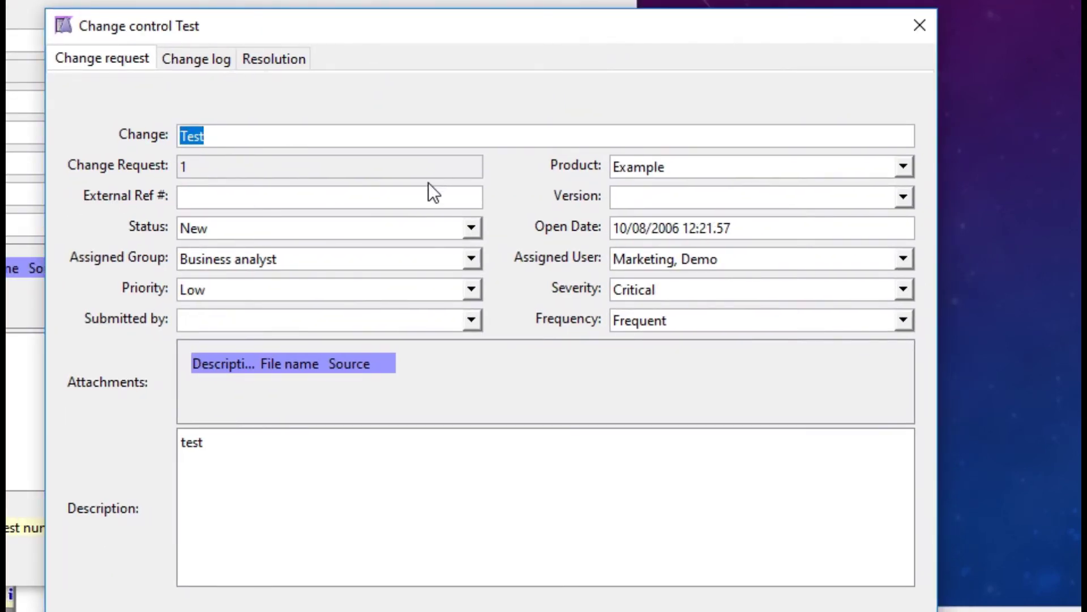
left_click(394, 227)
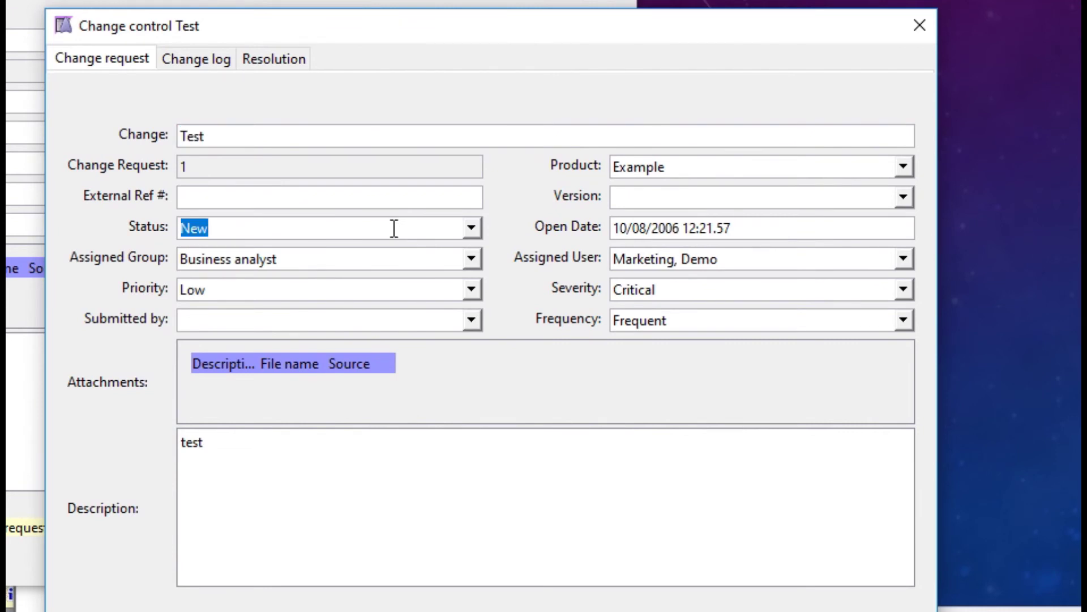
left_click(372, 281)
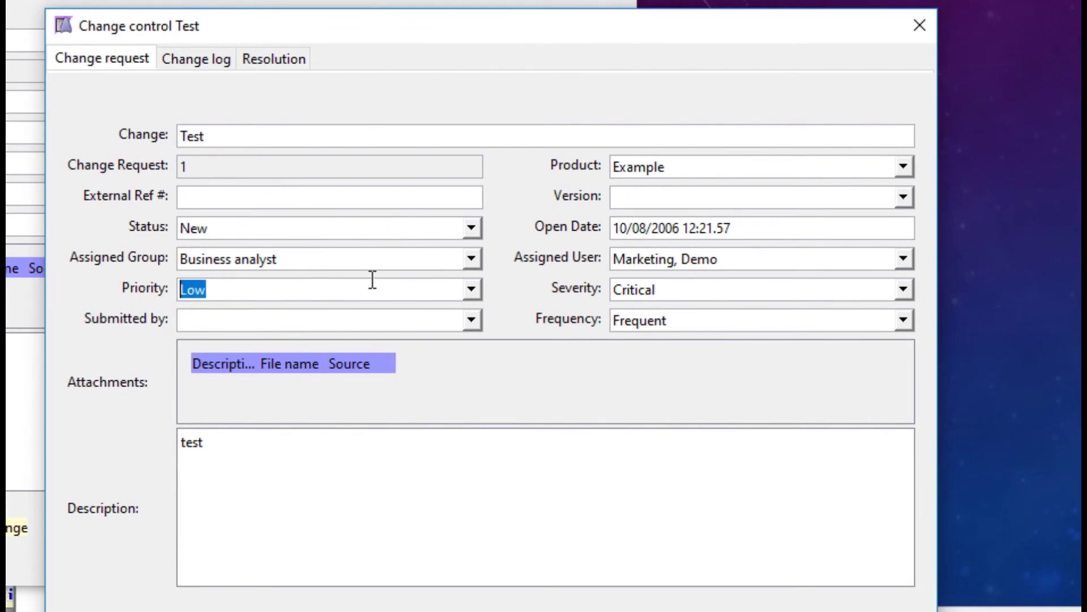
left_click(621, 295)
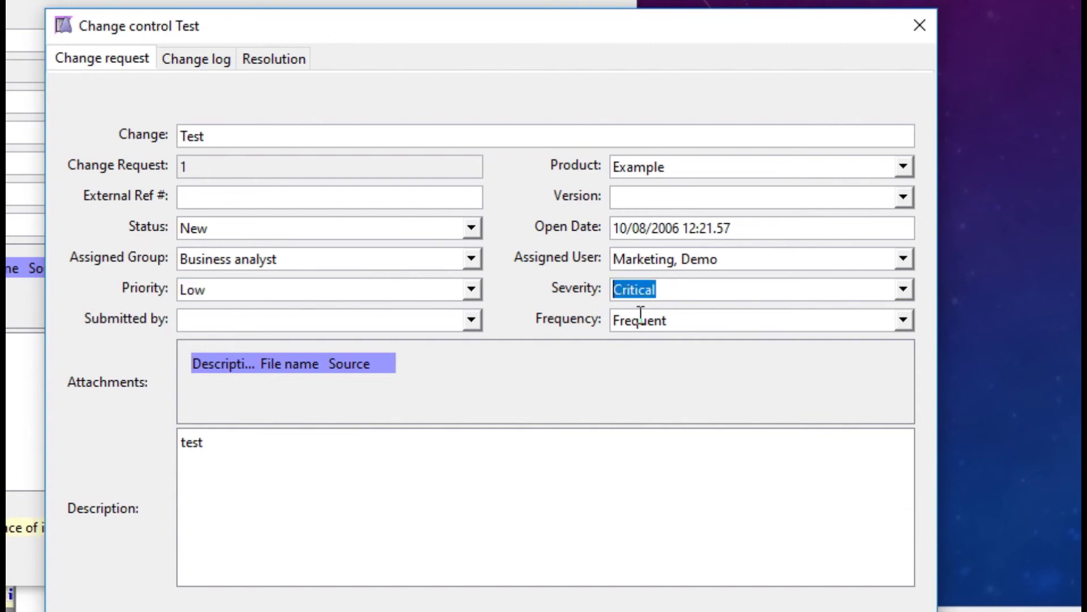
left_click(639, 261)
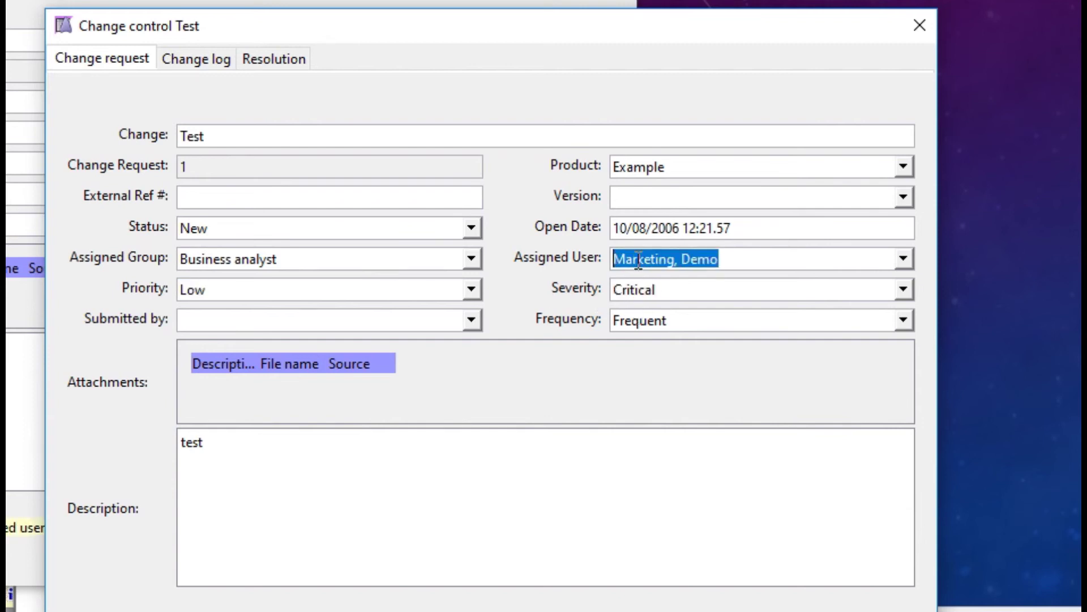
left_click(640, 229)
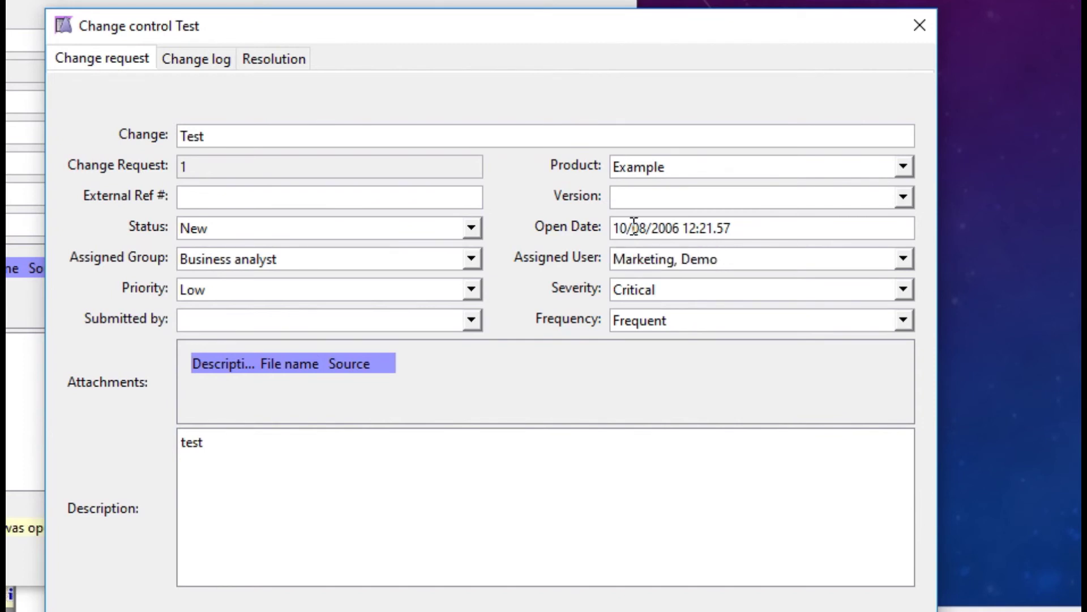
left_click_drag(619, 227, 685, 225)
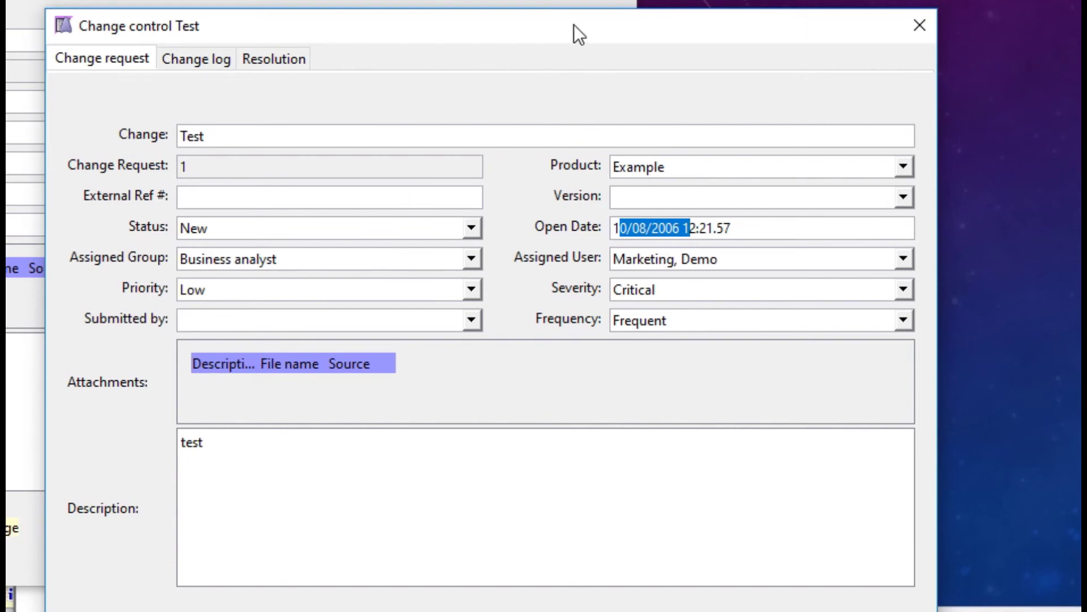
mouse_move(573, 25)
left_mouse_down()
mouse_move(559, 5)
mouse_move(568, 31)
left_mouse_up()
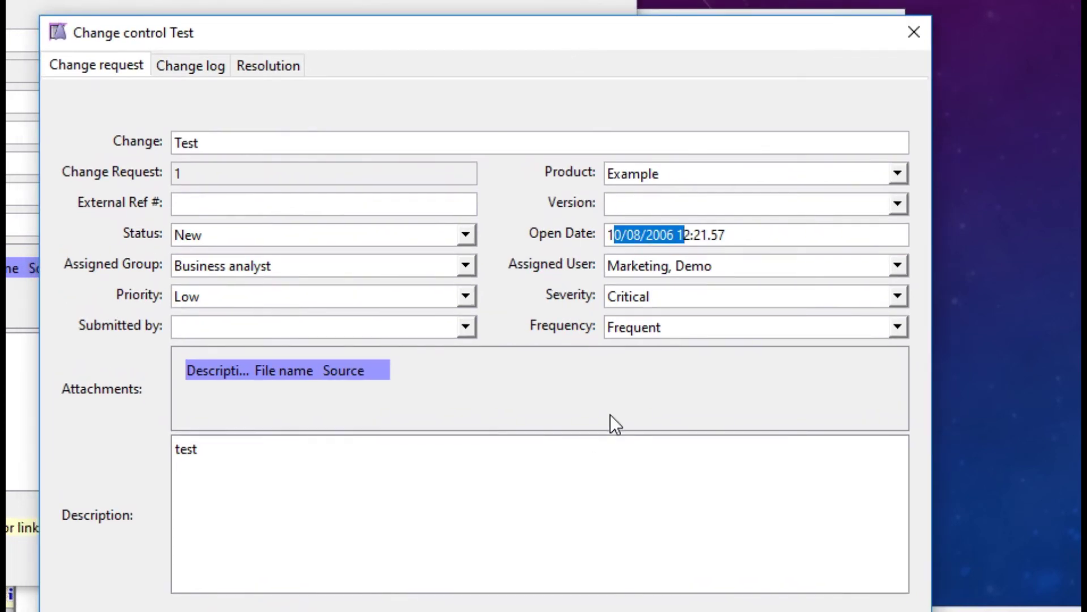
left_click(604, 511)
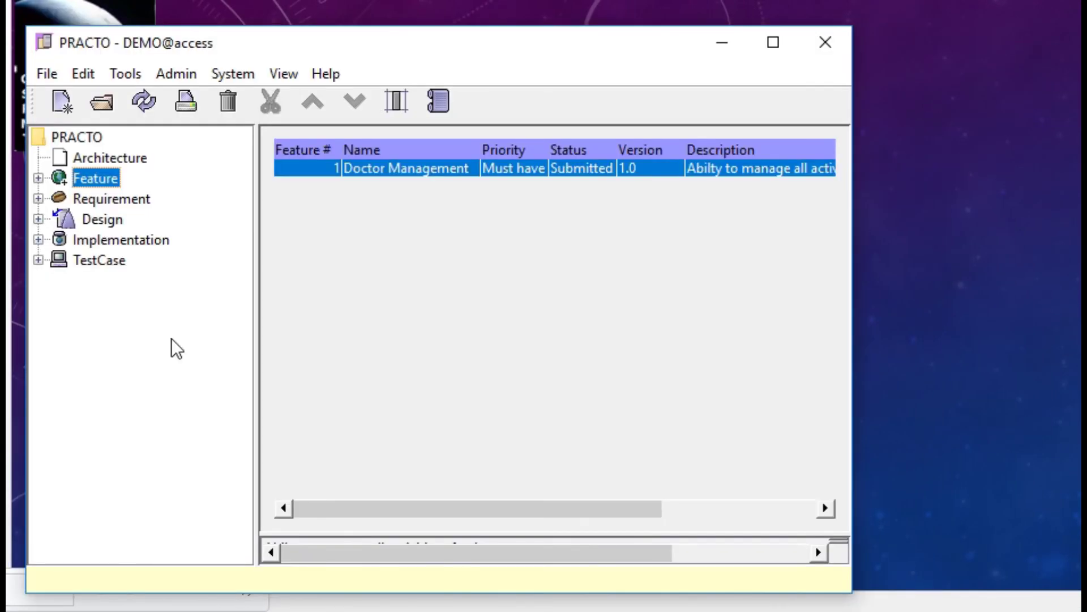
Open the traceability matrix for PRACTO and select feature F5: Insurance management.
left_click(290, 74)
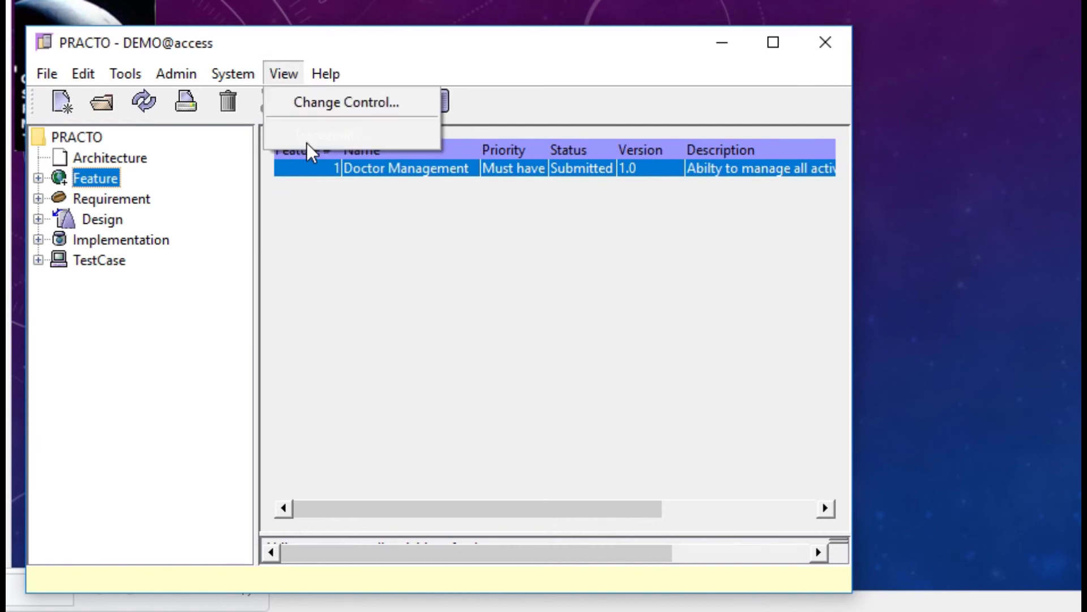
left_click(307, 141)
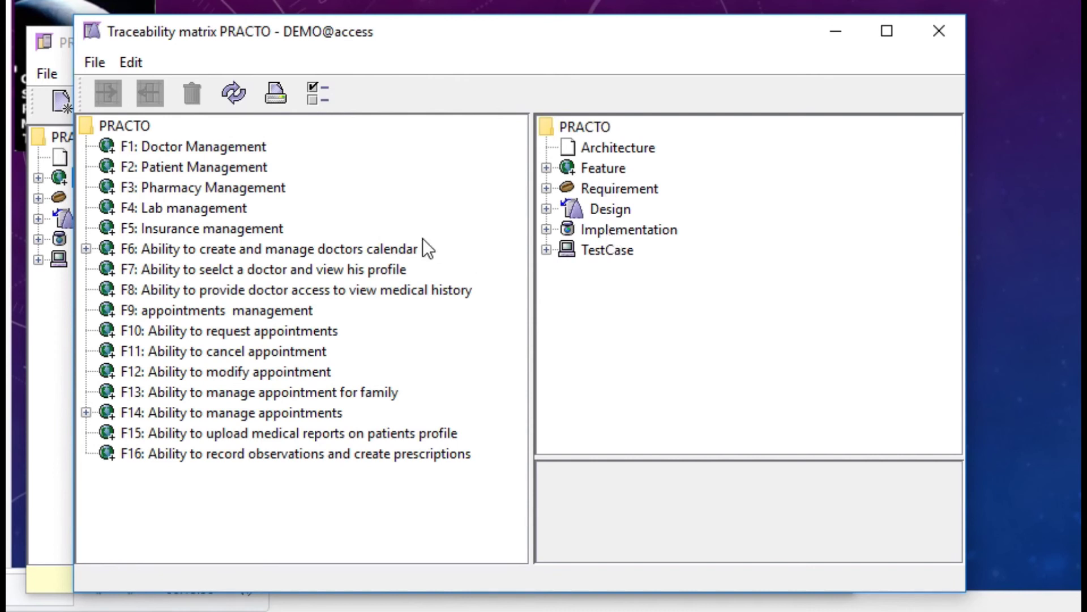
left_click(263, 228)
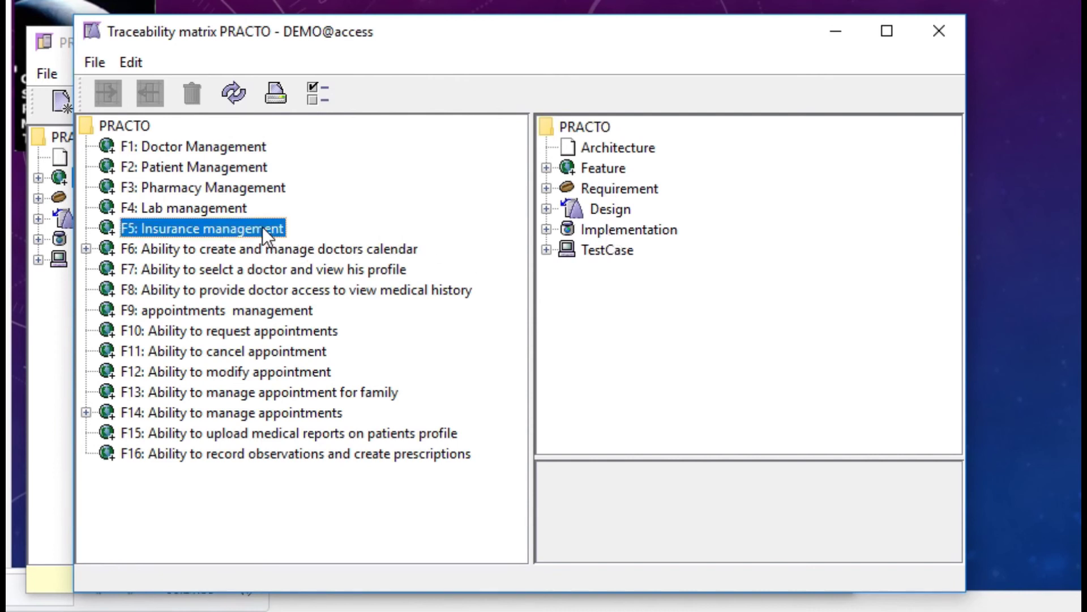
Open the trace tree criteria, sort the Trace to artifacts in descending order, and accept the criteria.
left_click(126, 69)
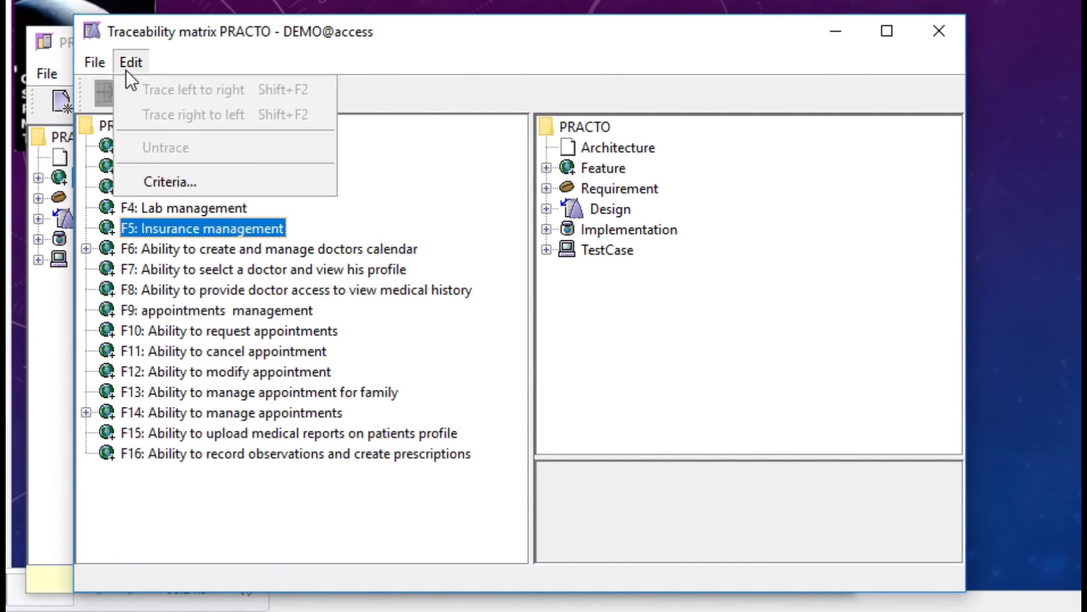
left_click(190, 183)
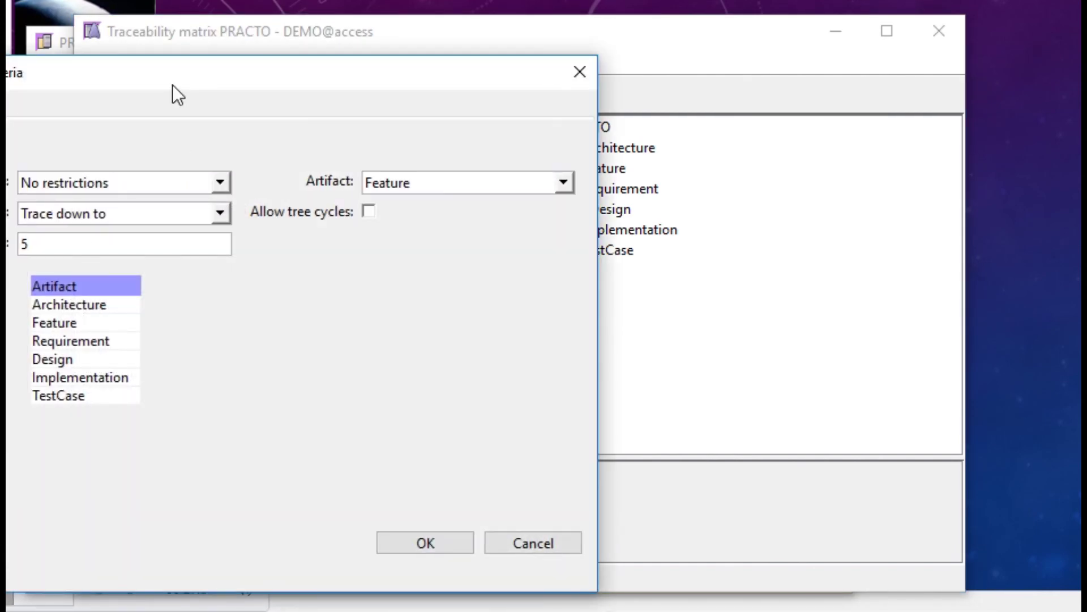
left_click_drag(251, 76, 417, 83)
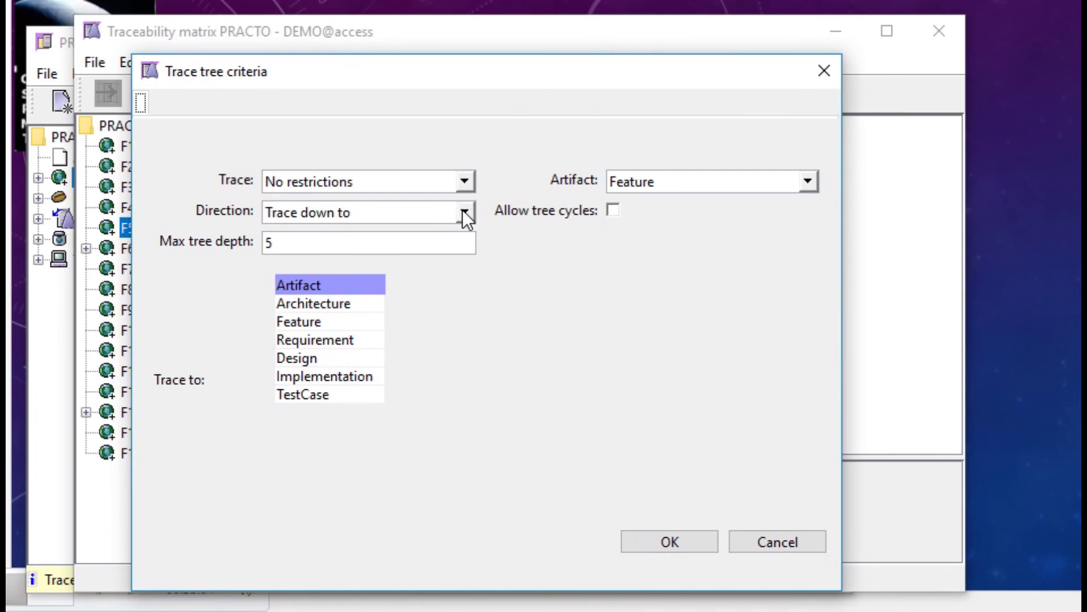
left_click(353, 290)
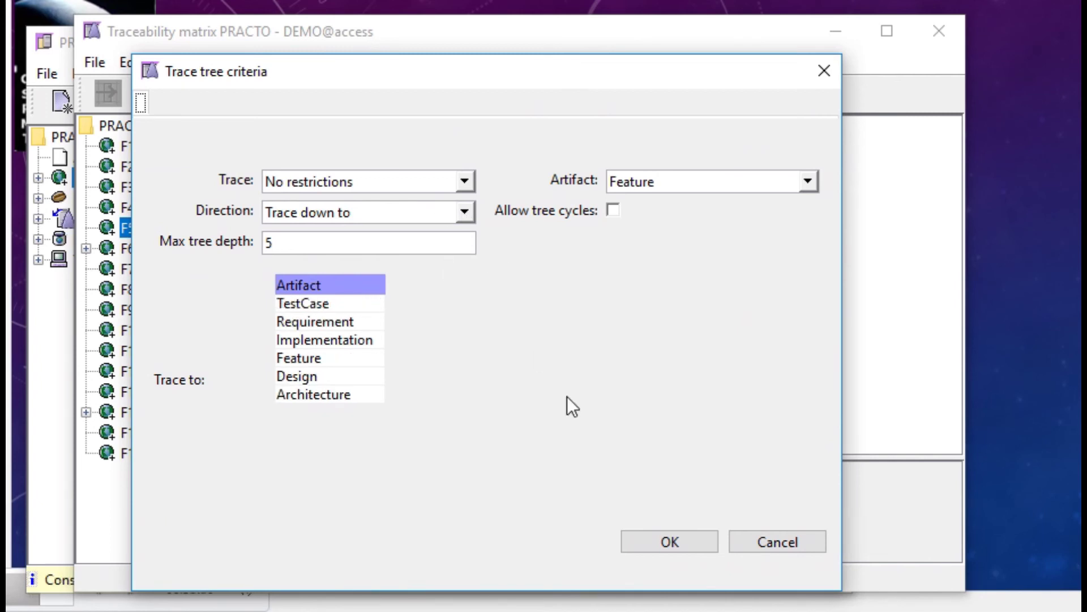
left_click(677, 536)
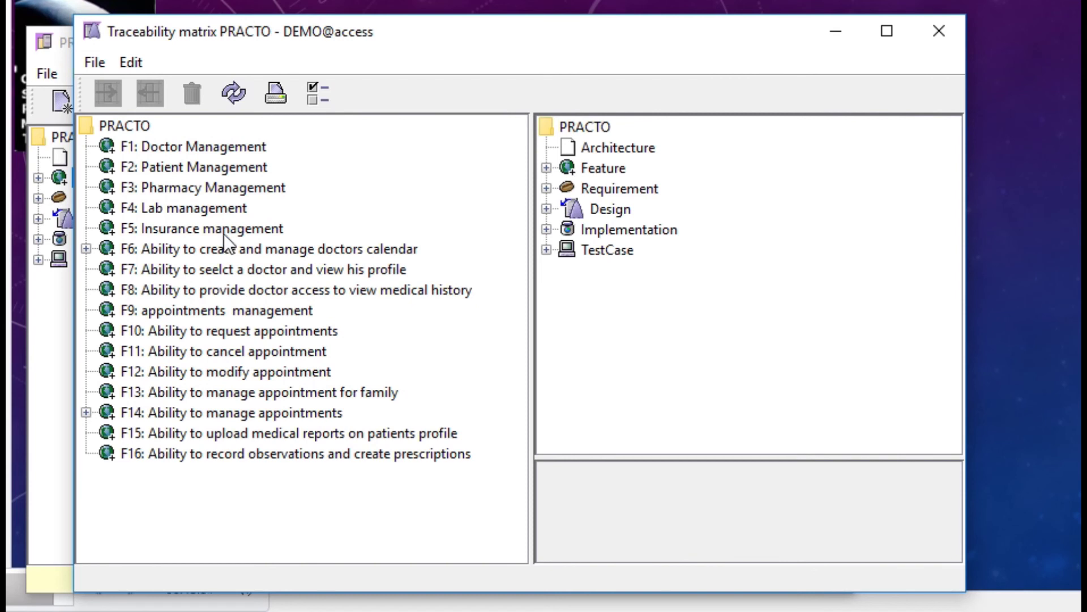
Try to create a trace dependency from the Requirement node on feature F5: Insurance management.
left_click(224, 230)
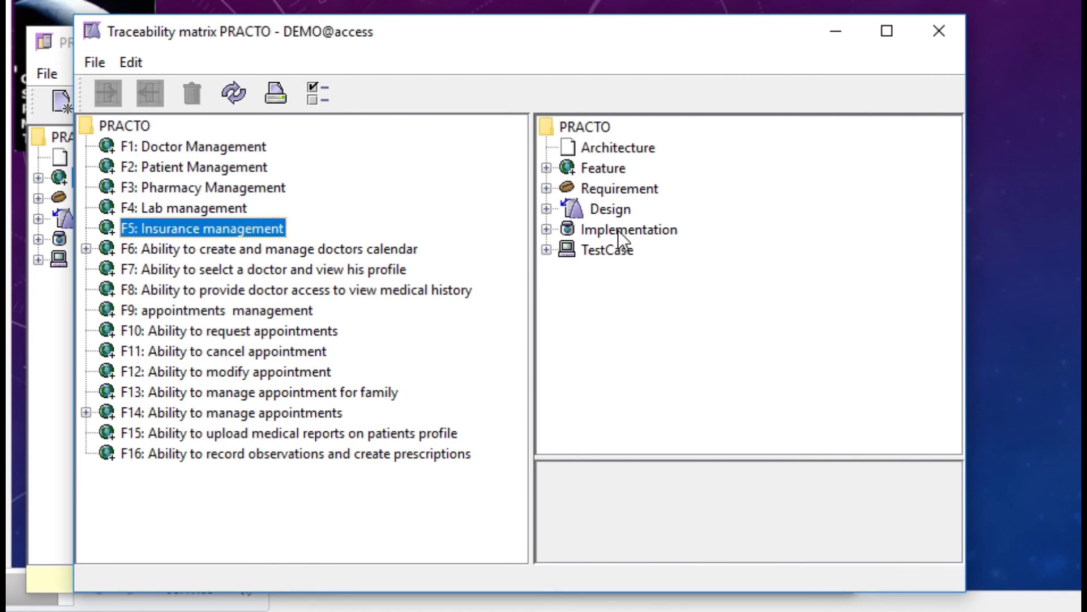
left_click(617, 188)
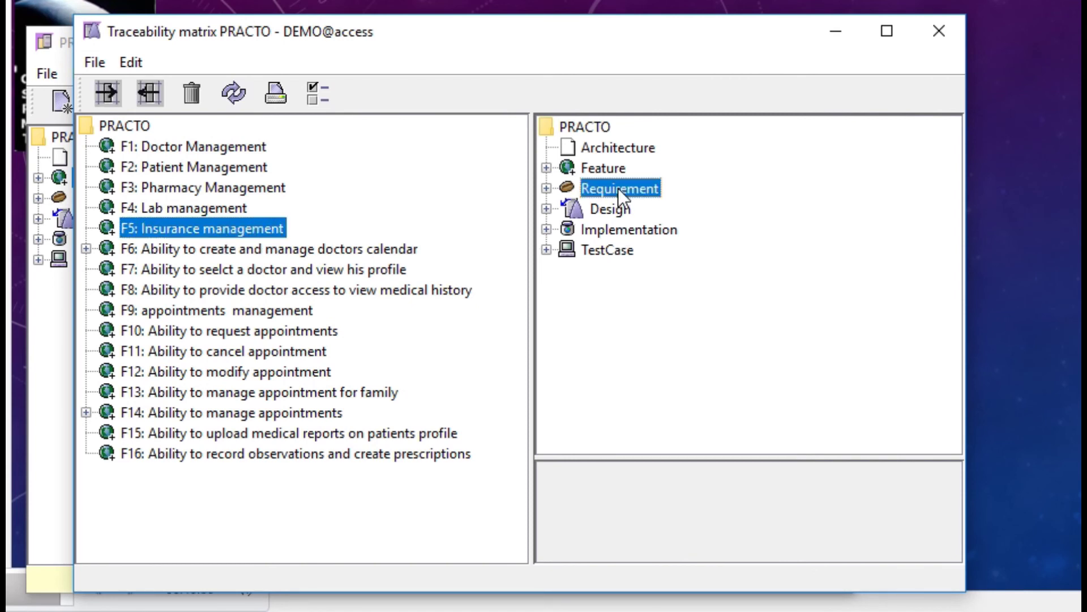
left_click(141, 93)
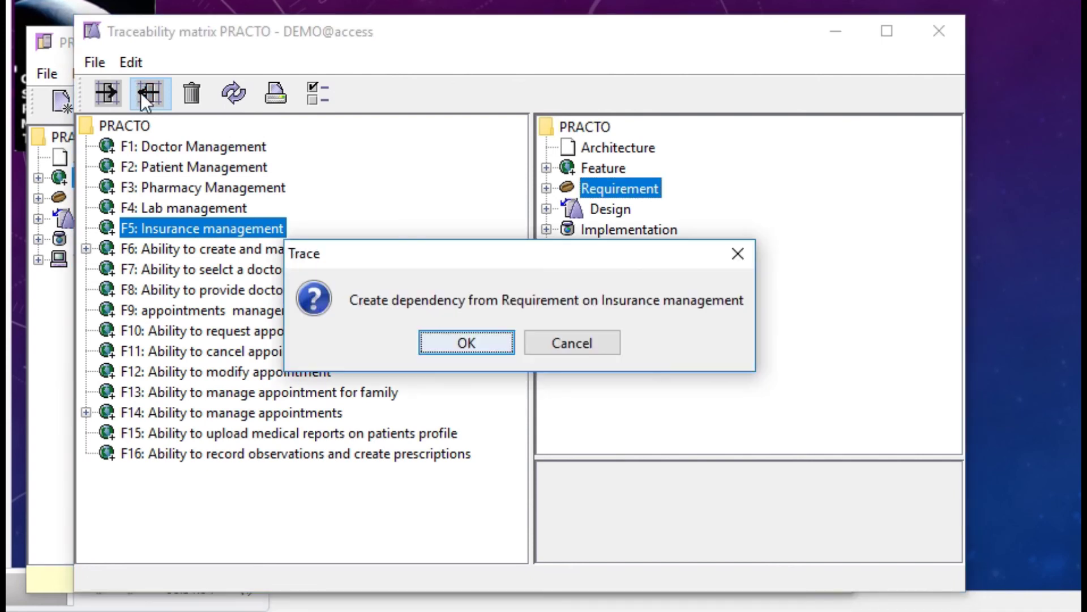
left_click(450, 342)
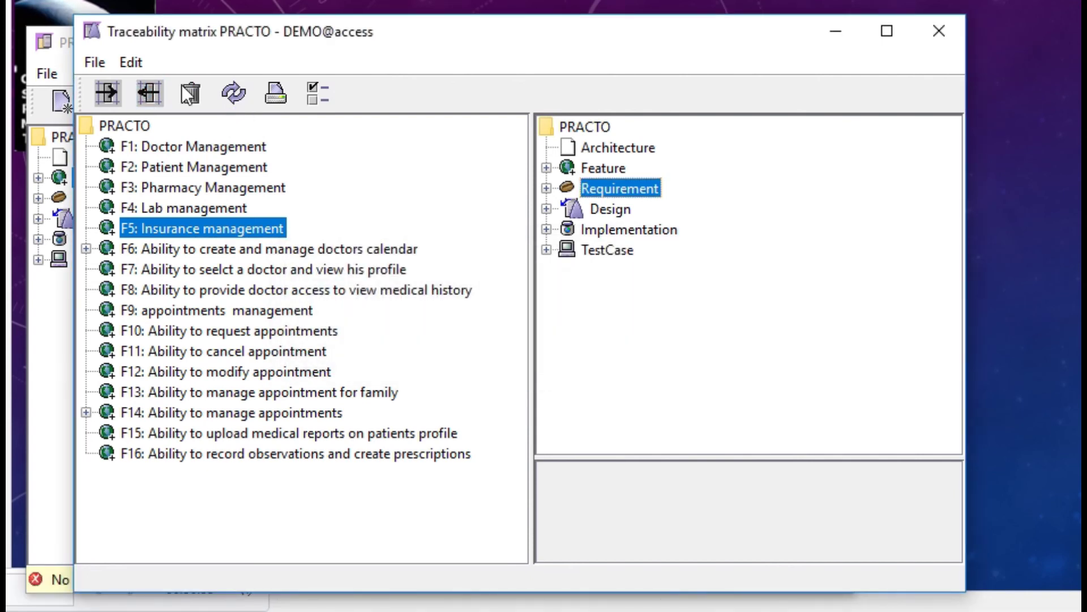